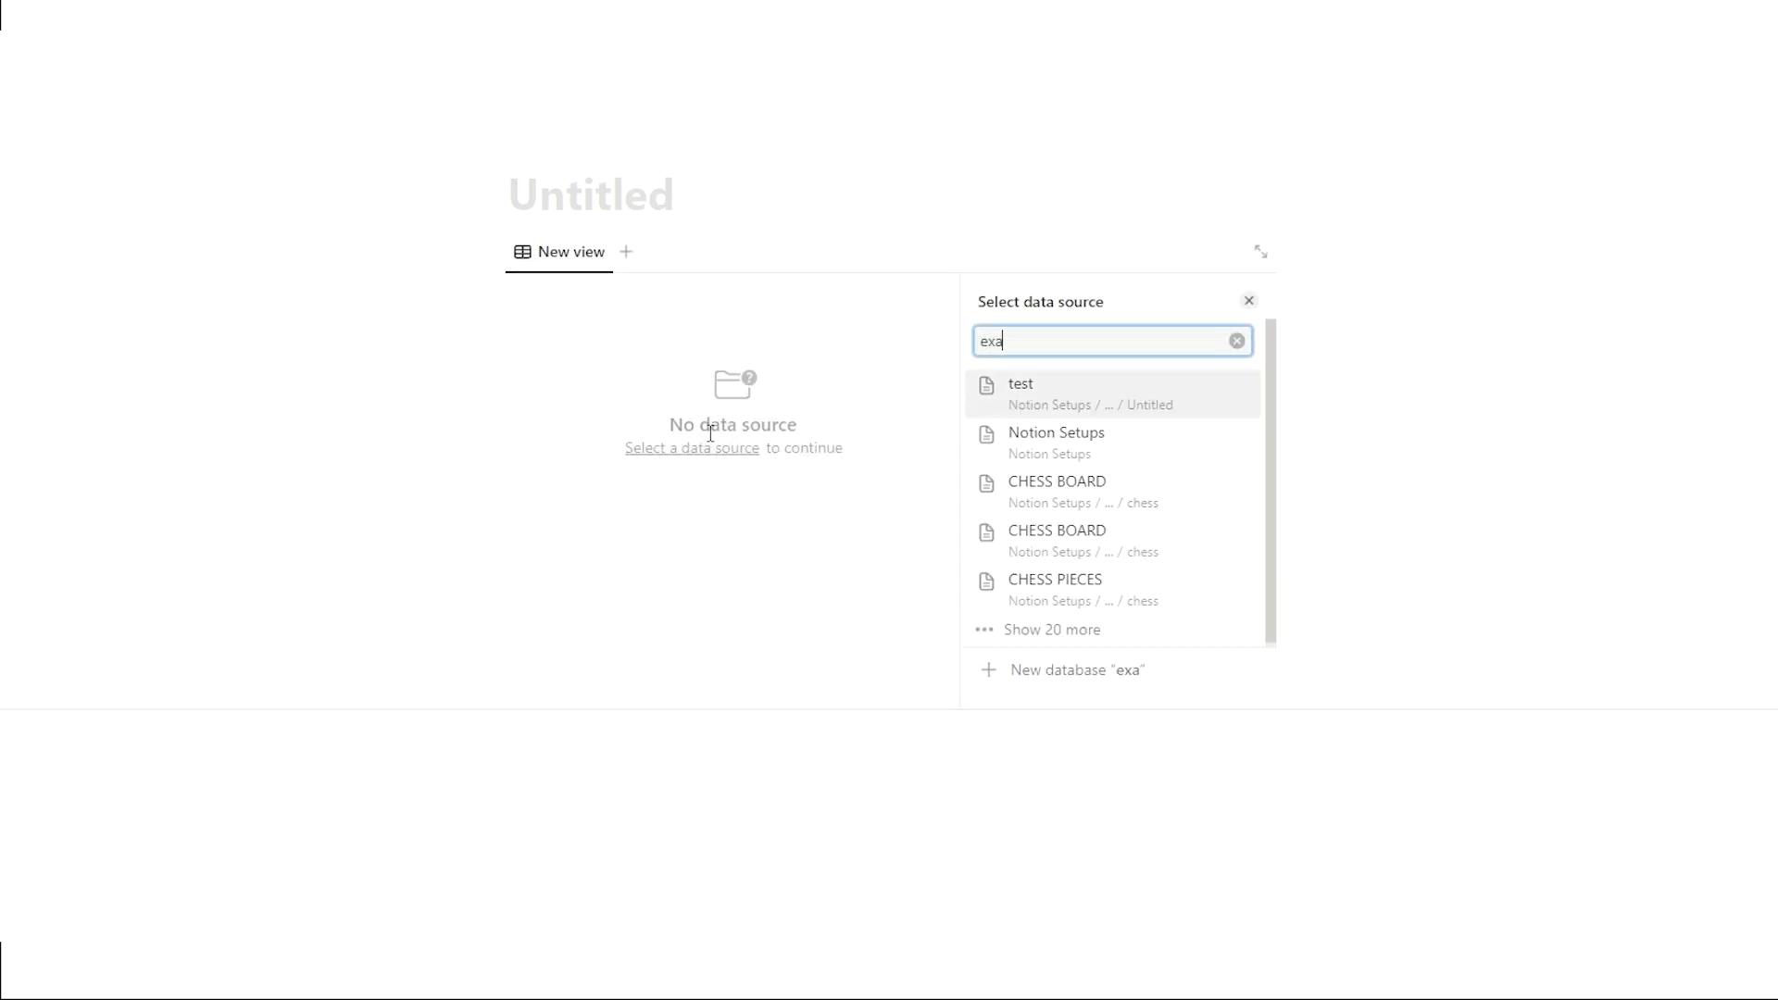
Create a new inline table database called 'example' on the Untitled page, with its Tags column selected.
{"action": "key", "text": "Up"}
{"action": "key", "text": "Return"}
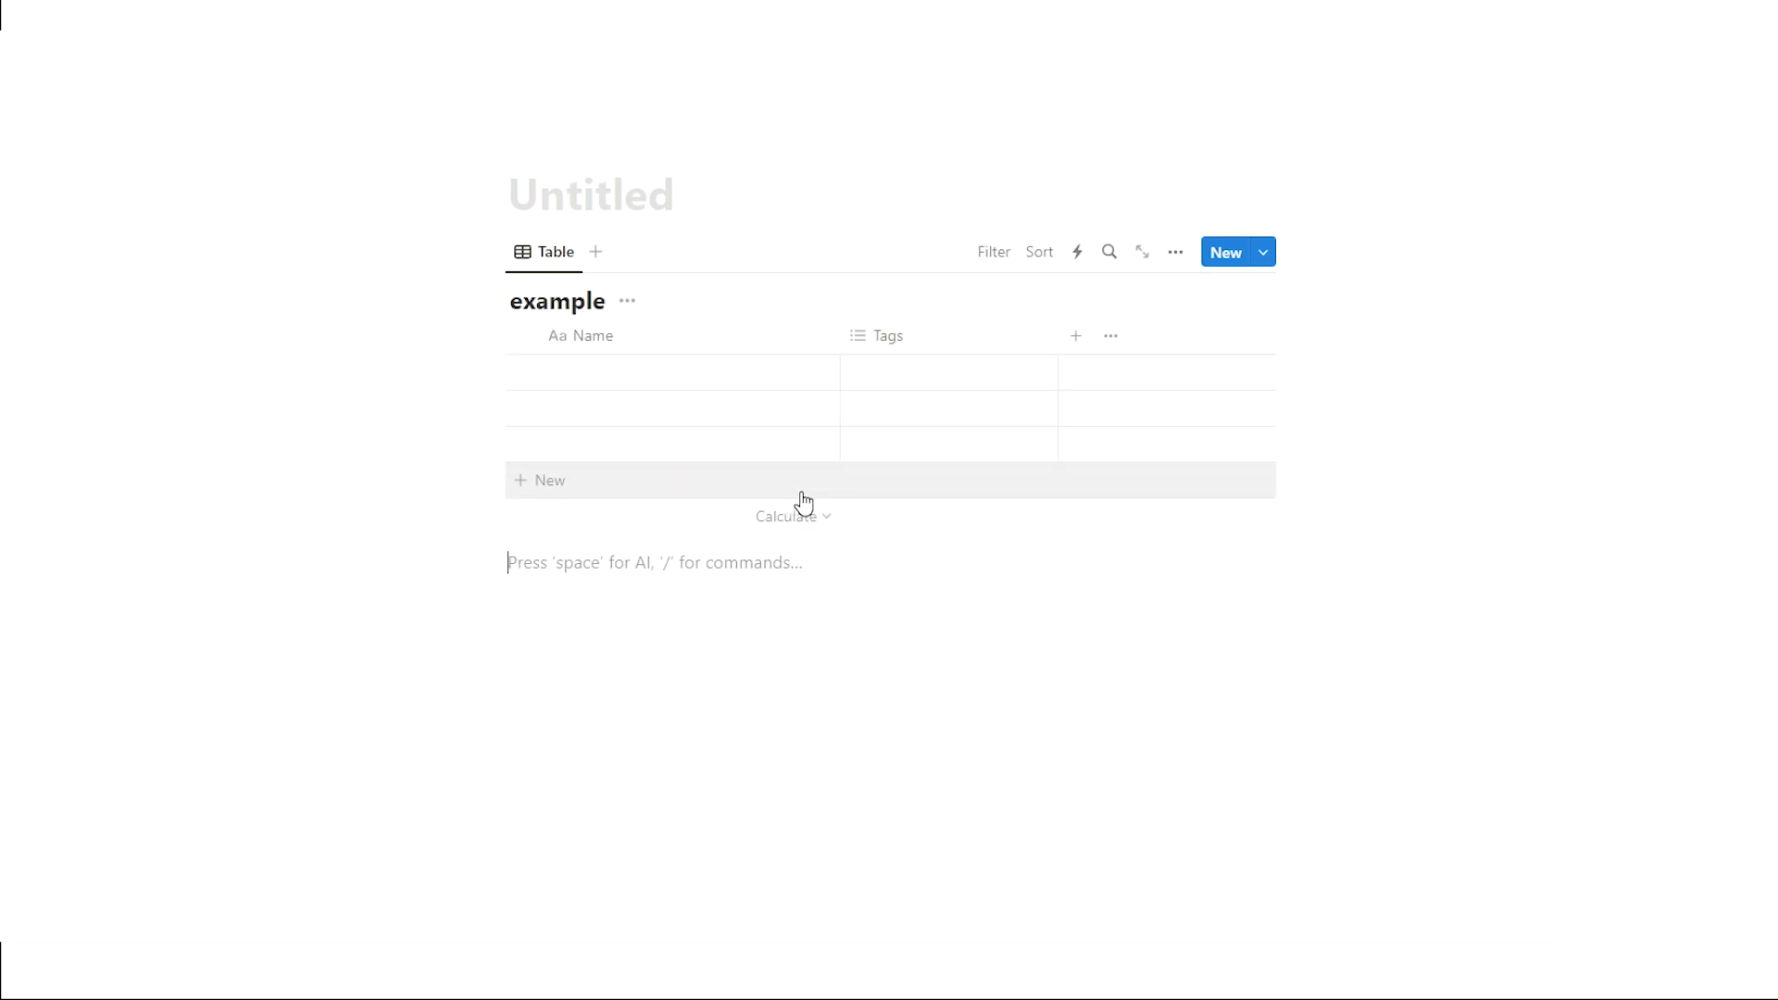
{"action": "left_click", "coordinate": [964, 342]}
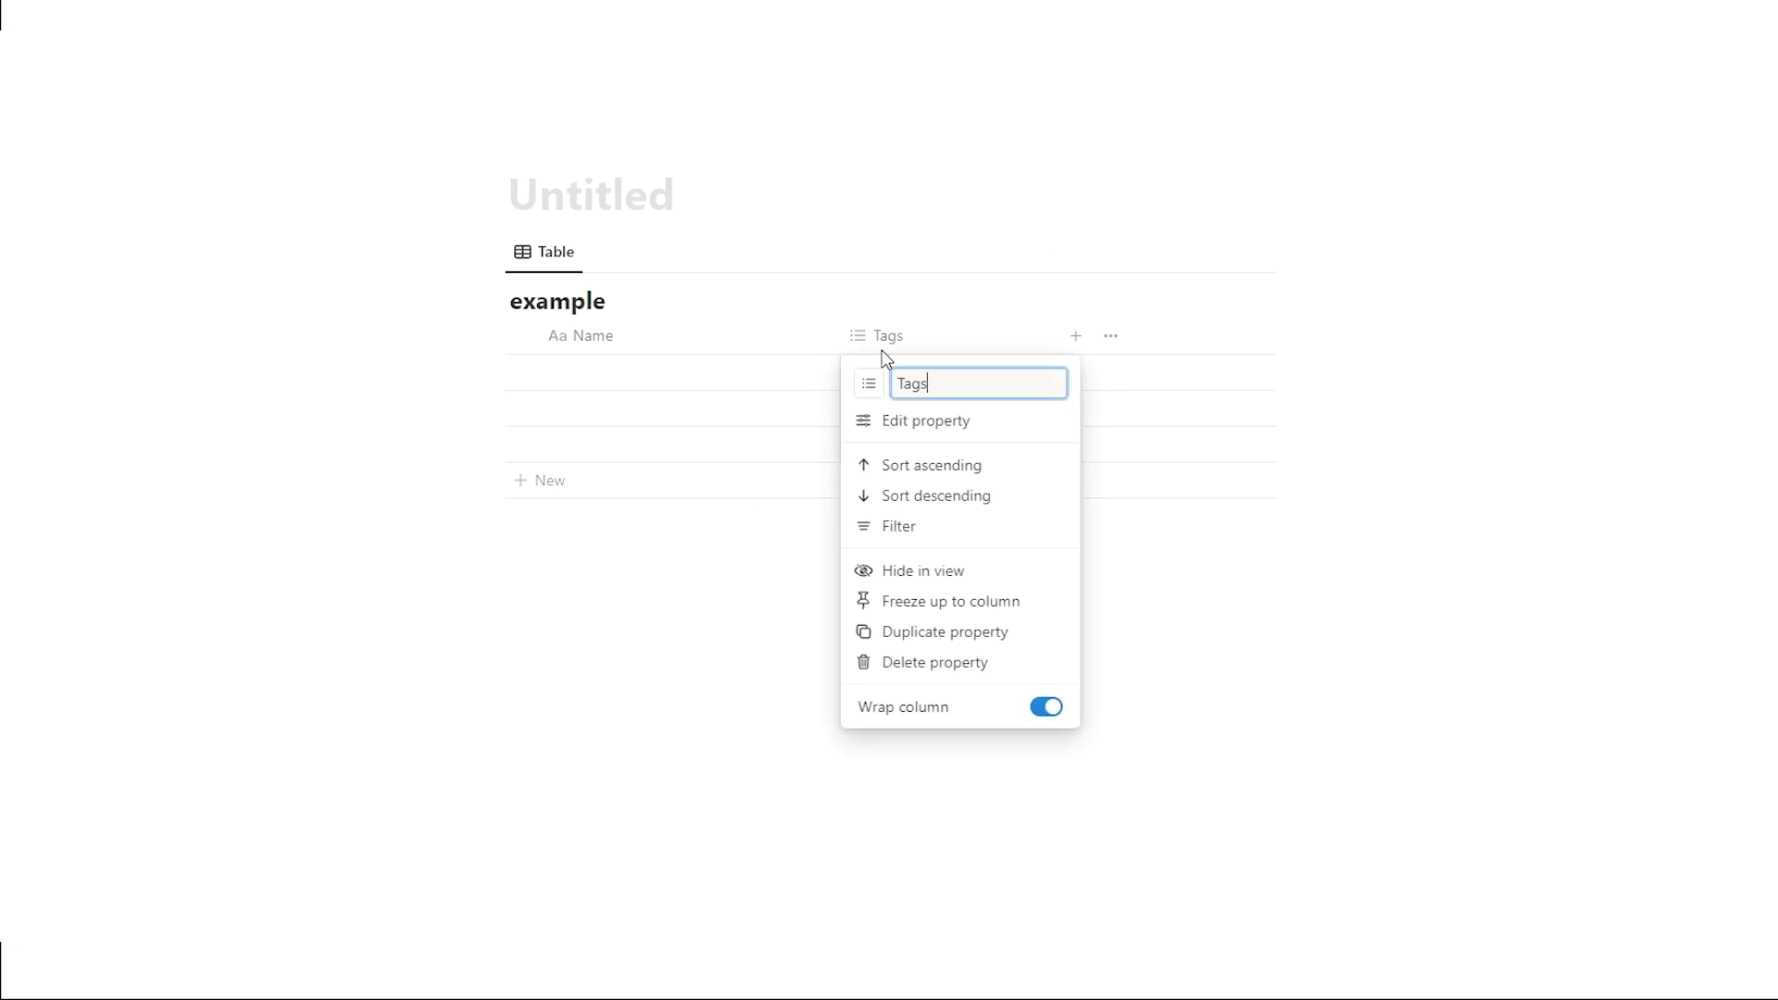
Tag the first row 'blah' and the second row 'blah blah'.
{"action": "left_click", "coordinate": [647, 610]}
{"action": "left_click", "coordinate": [915, 373]}
{"action": "type", "text": "blah"}
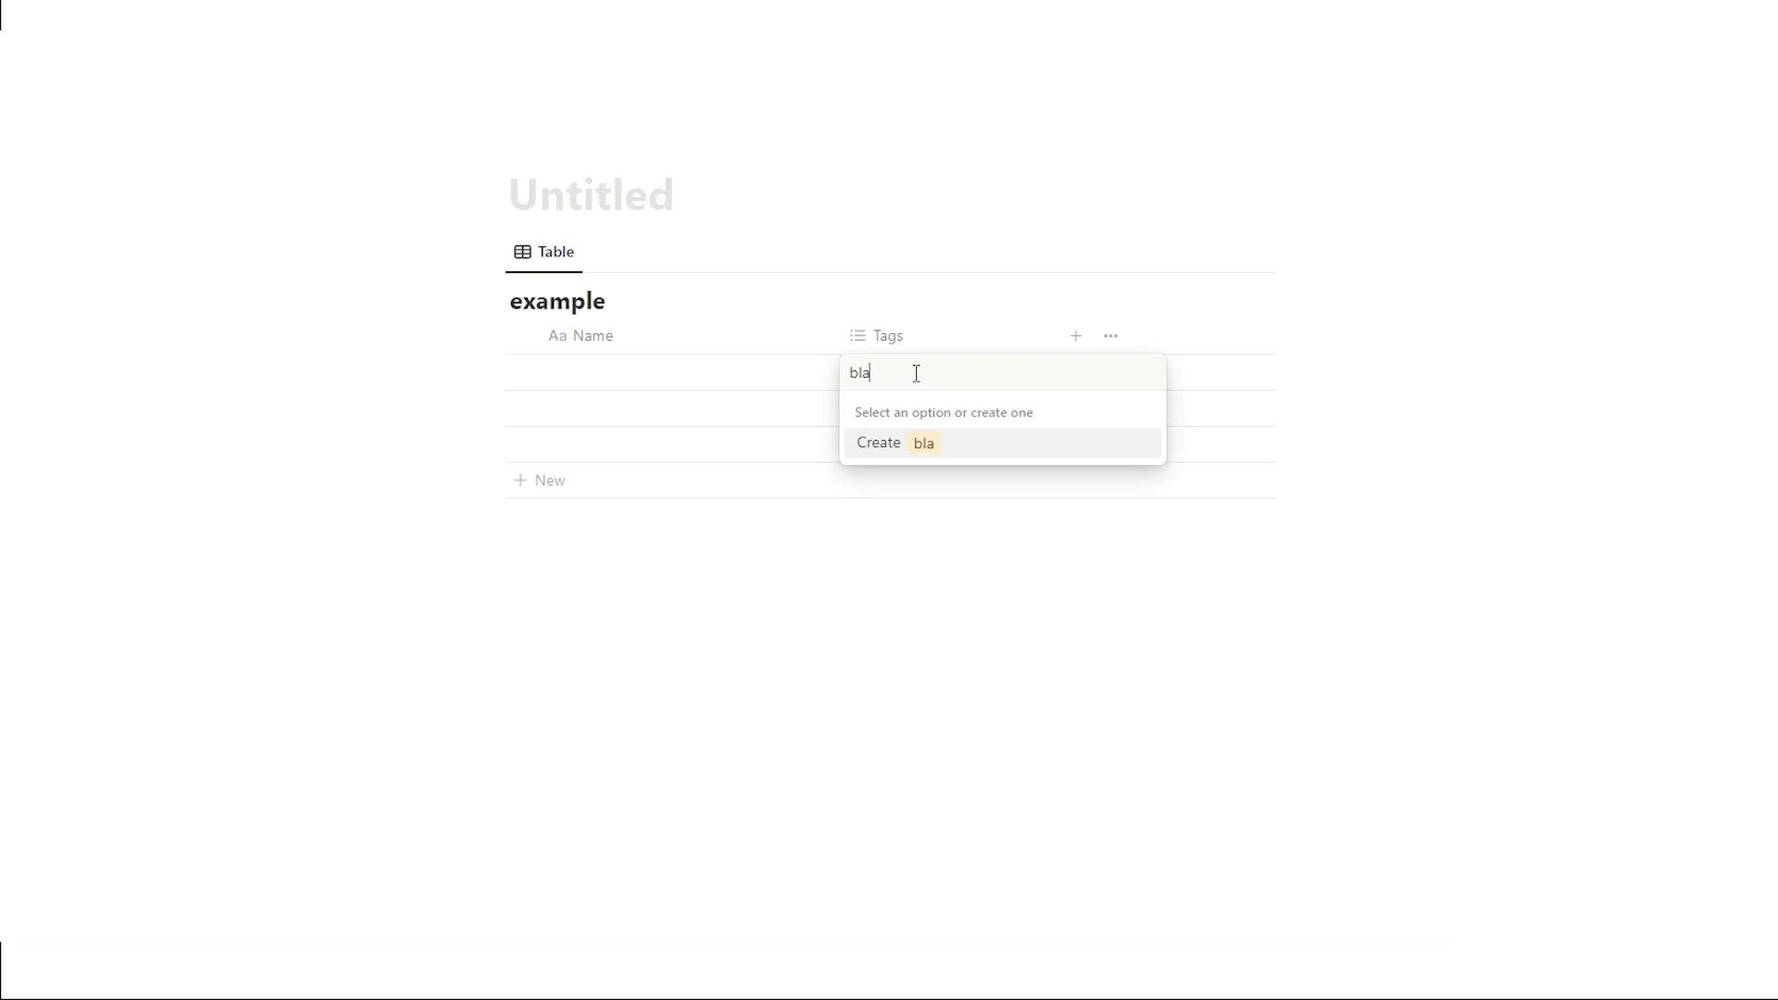
{"action": "key", "text": "Return"}
{"action": "key", "text": "Escape"}
{"action": "left_click", "coordinate": [946, 428]}
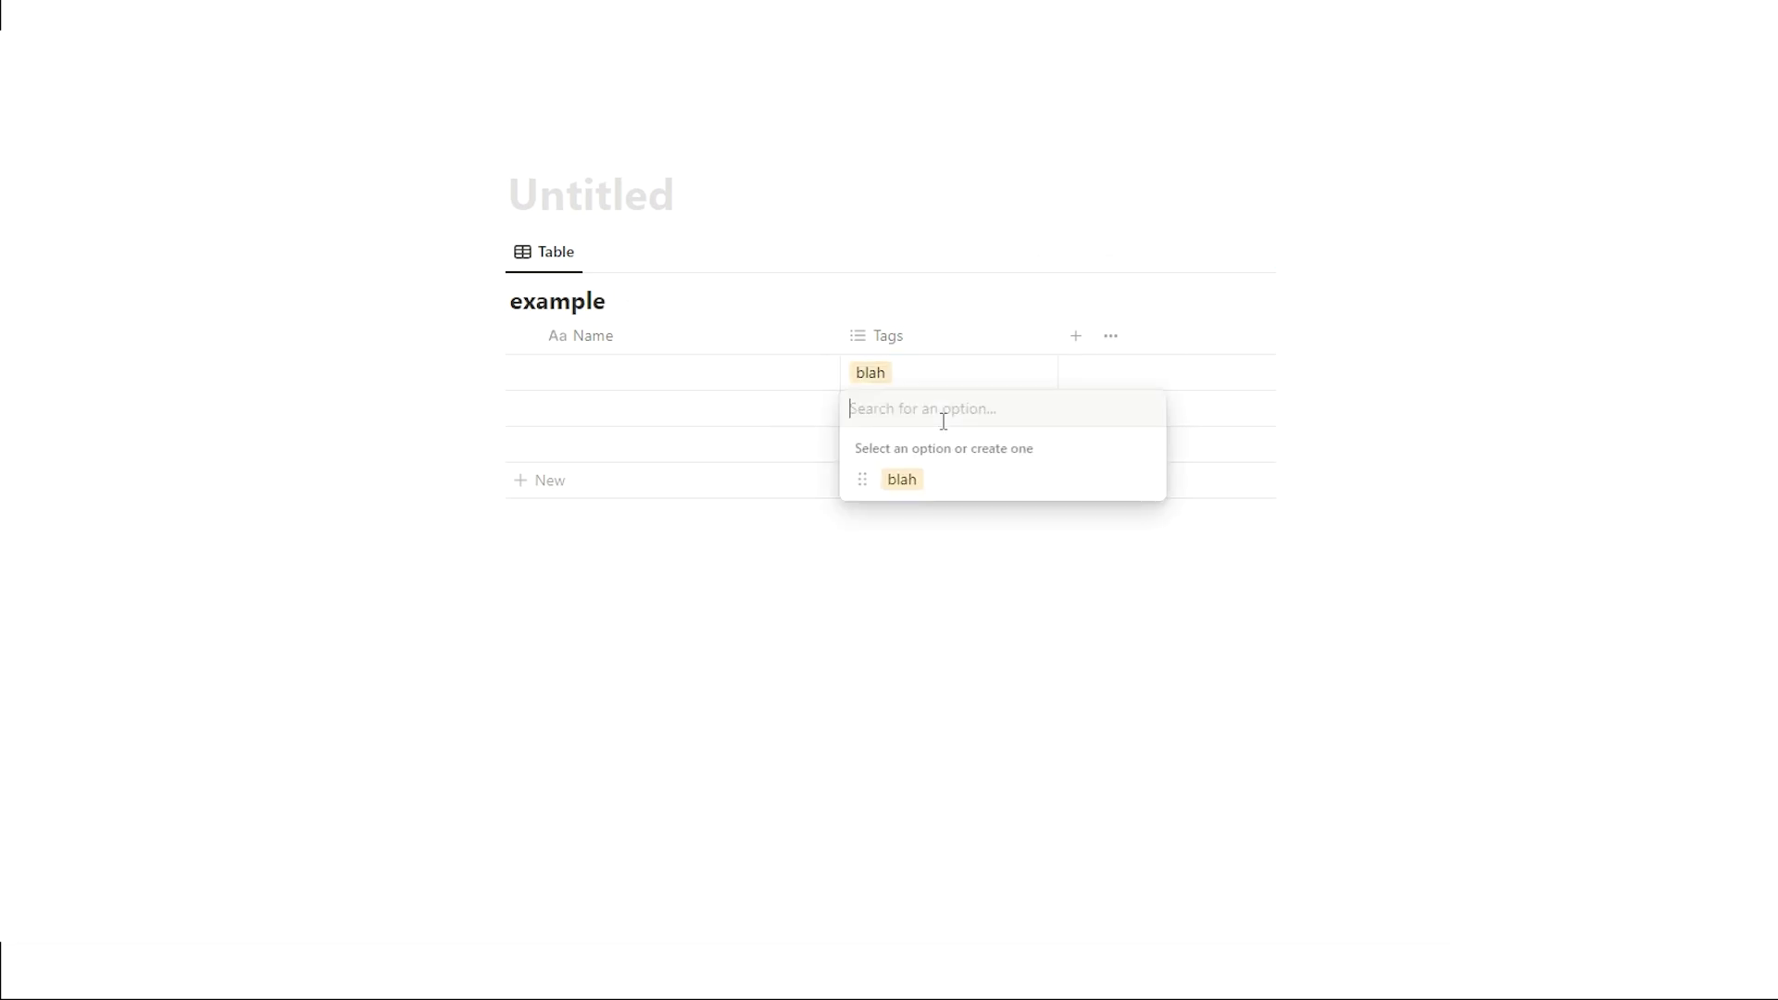
{"action": "type", "text": "blah blah"}
{"action": "key", "text": "Return"}
{"action": "key", "text": "Escape"}
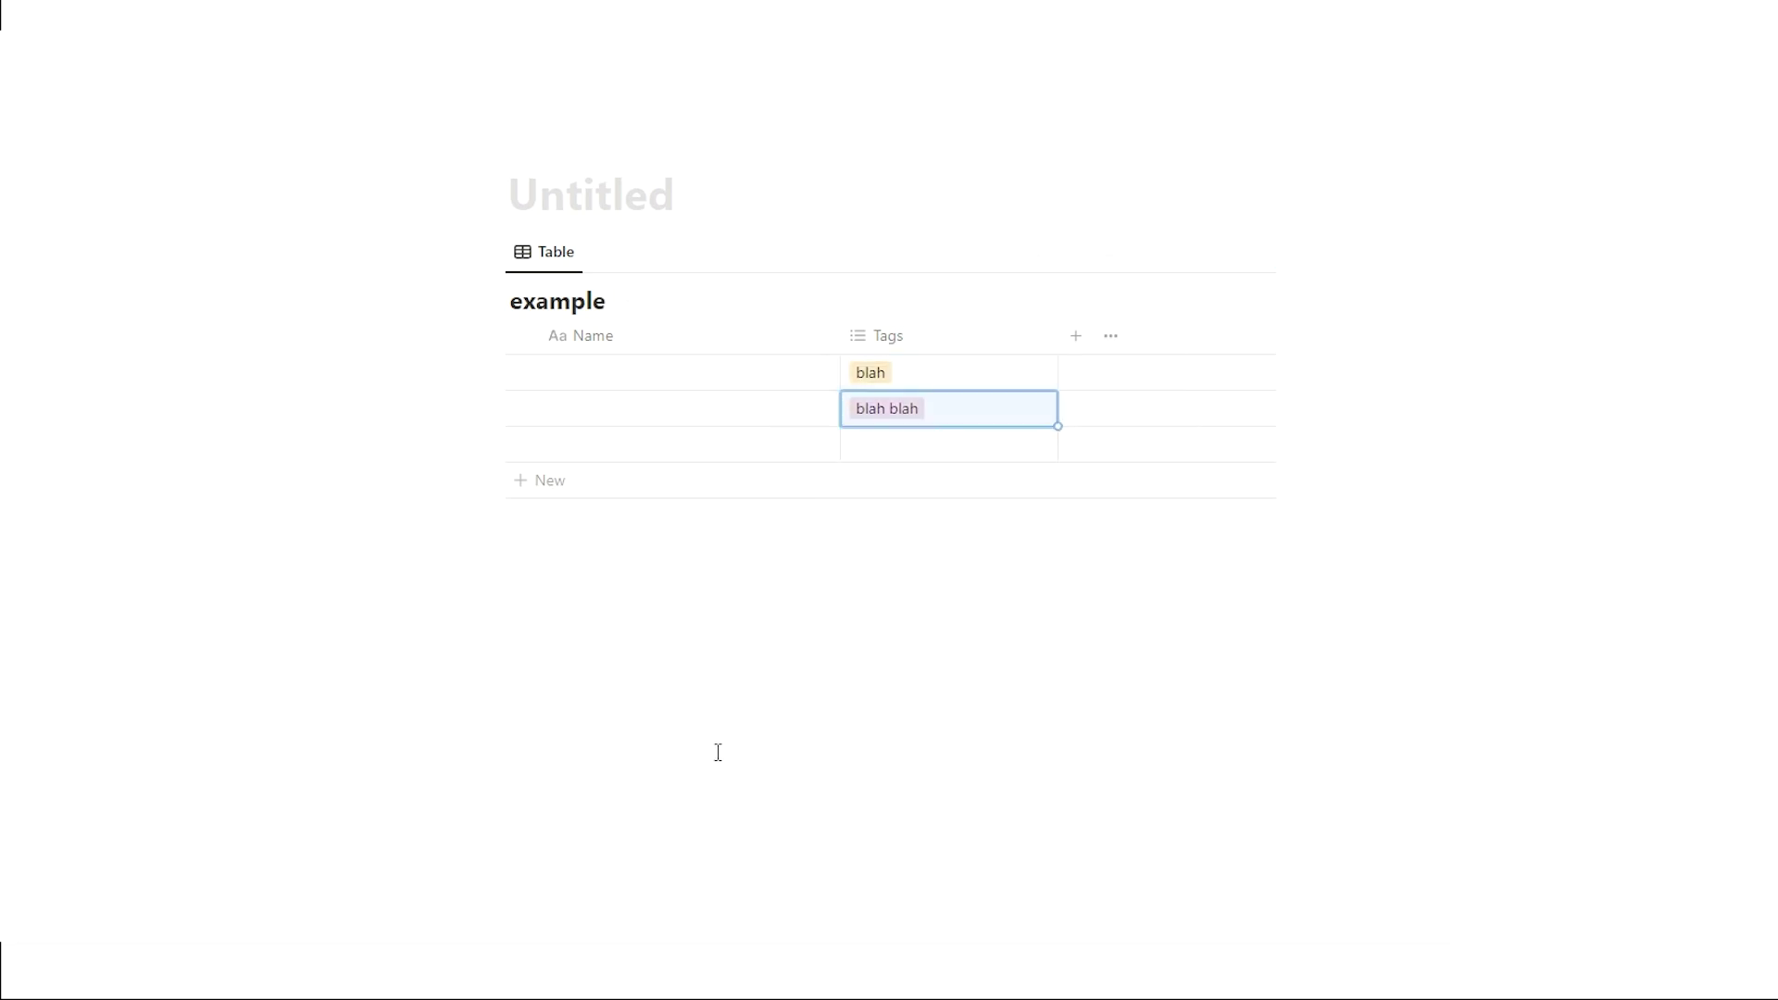
{"action": "left_click", "coordinate": [611, 633]}
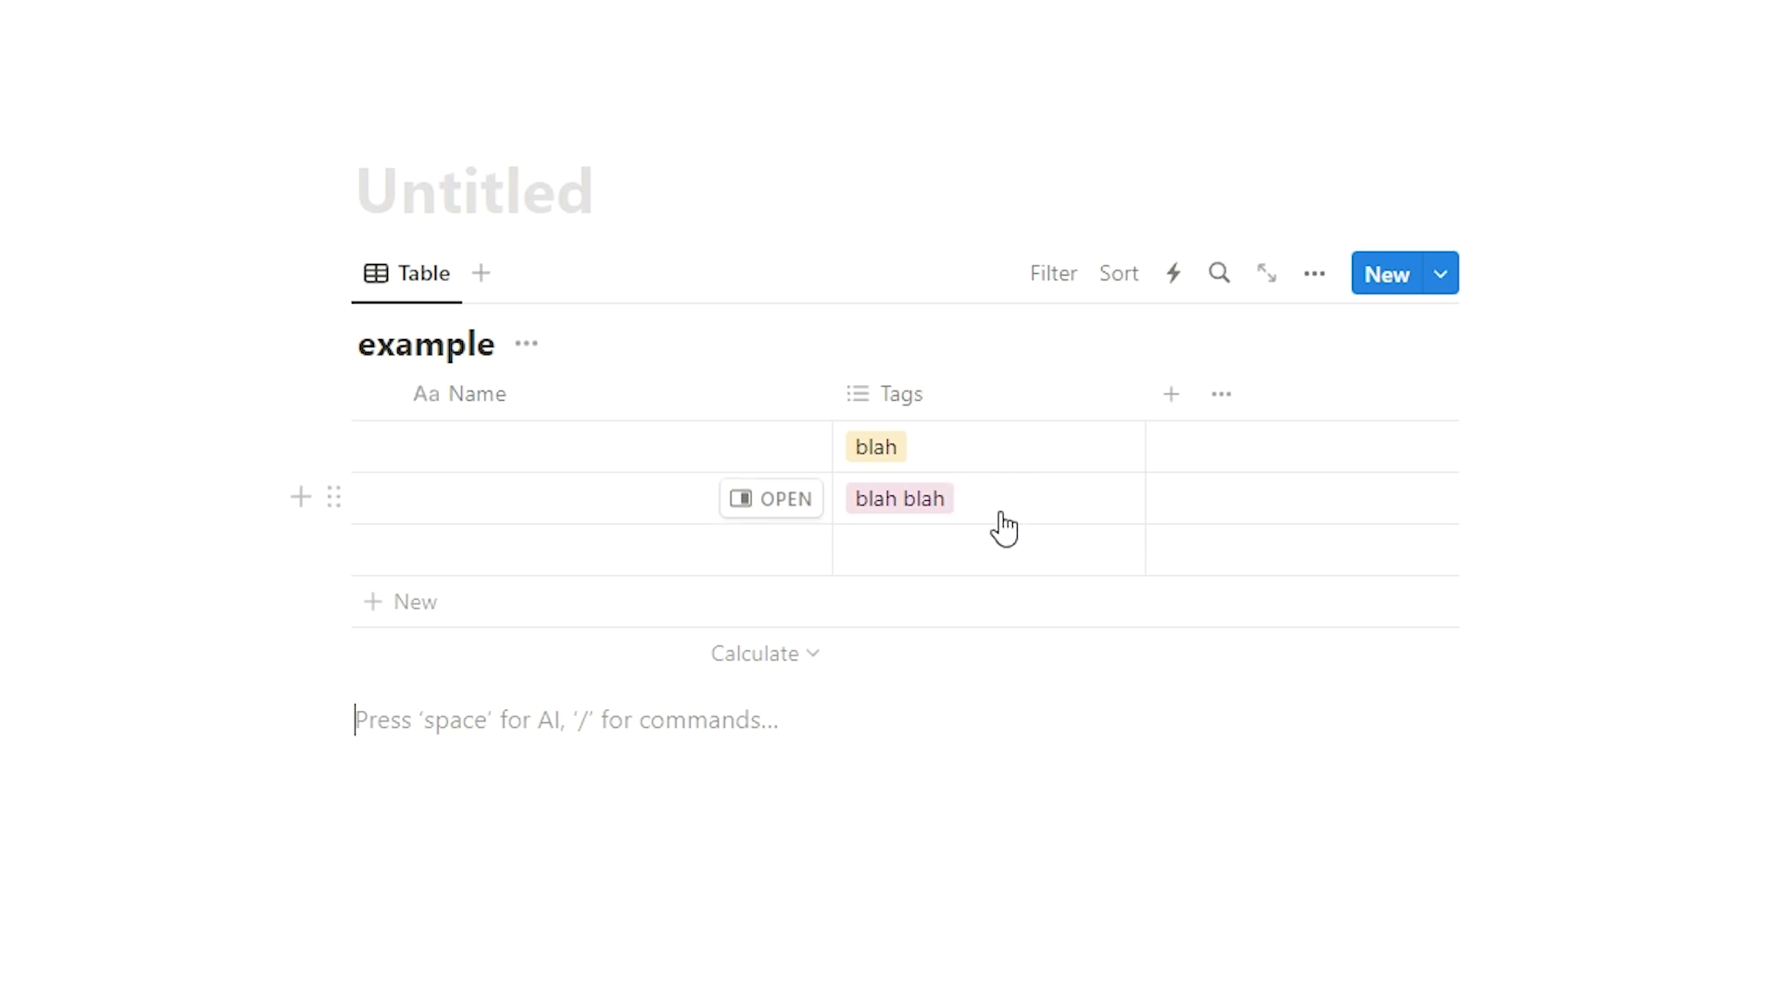
Tag the third row 'blah blah blah'.
{"action": "left_click", "coordinate": [968, 570]}
{"action": "type", "text": "bla"}
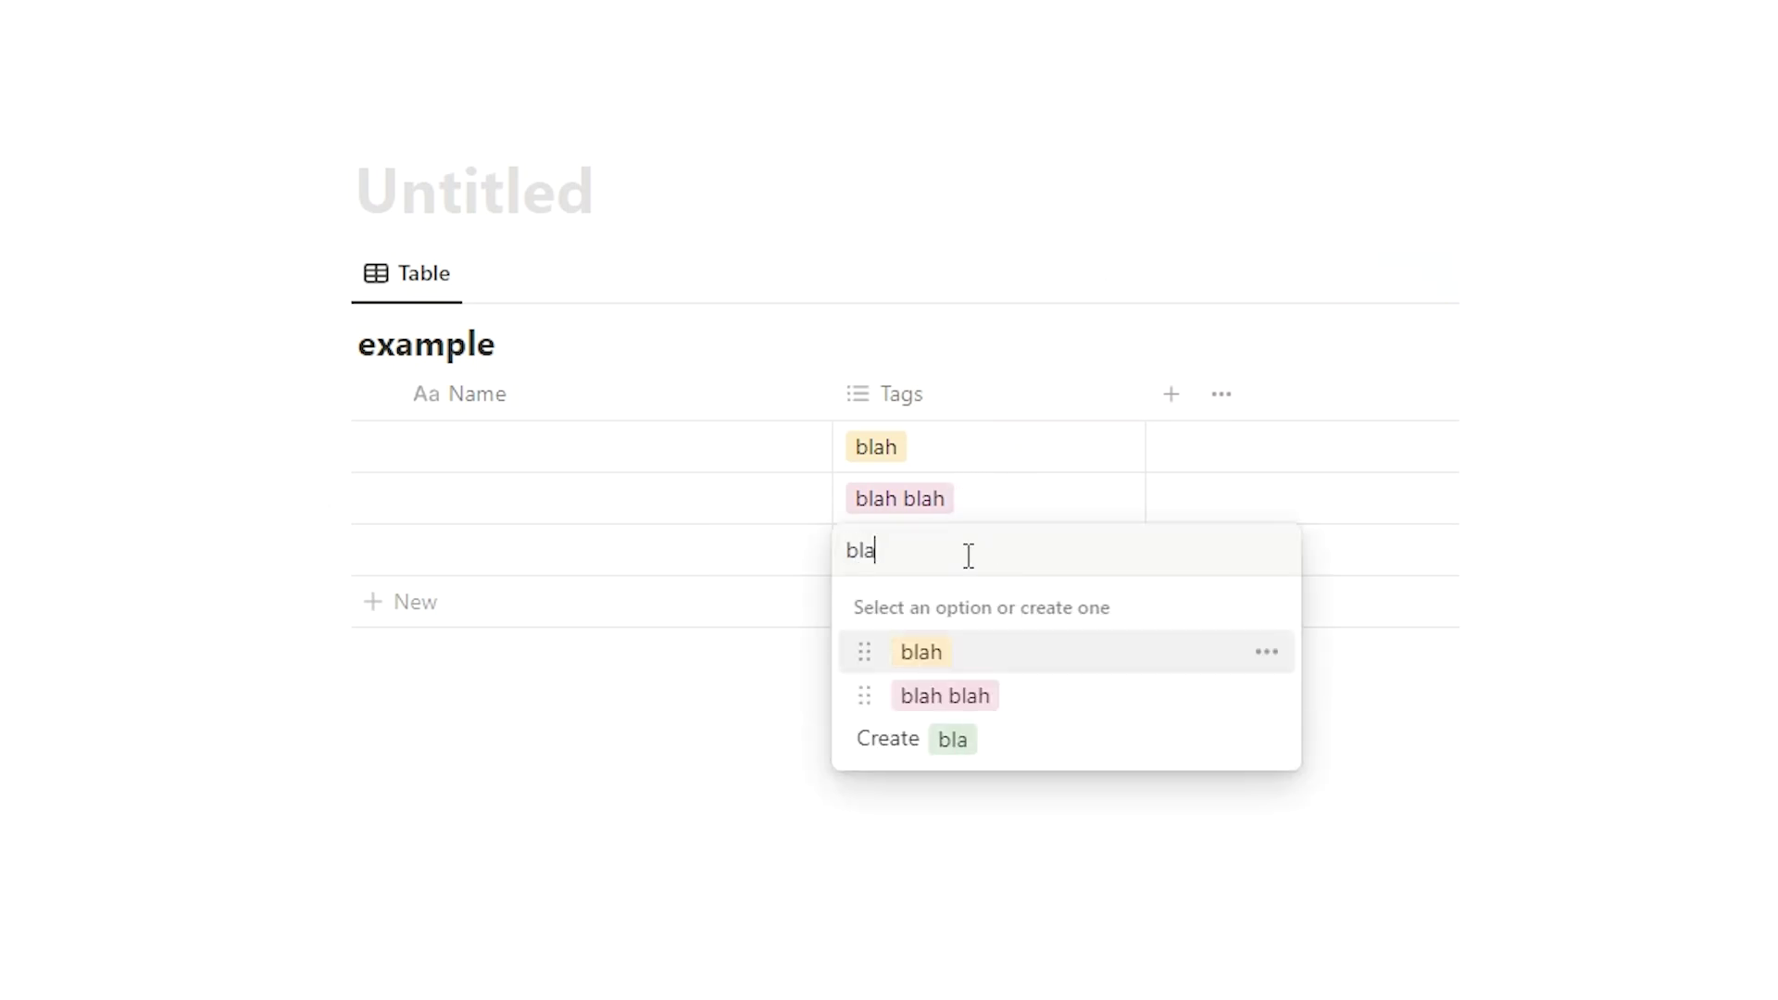
{"action": "type", "text": "h blah blah"}
{"action": "key", "text": "Return"}
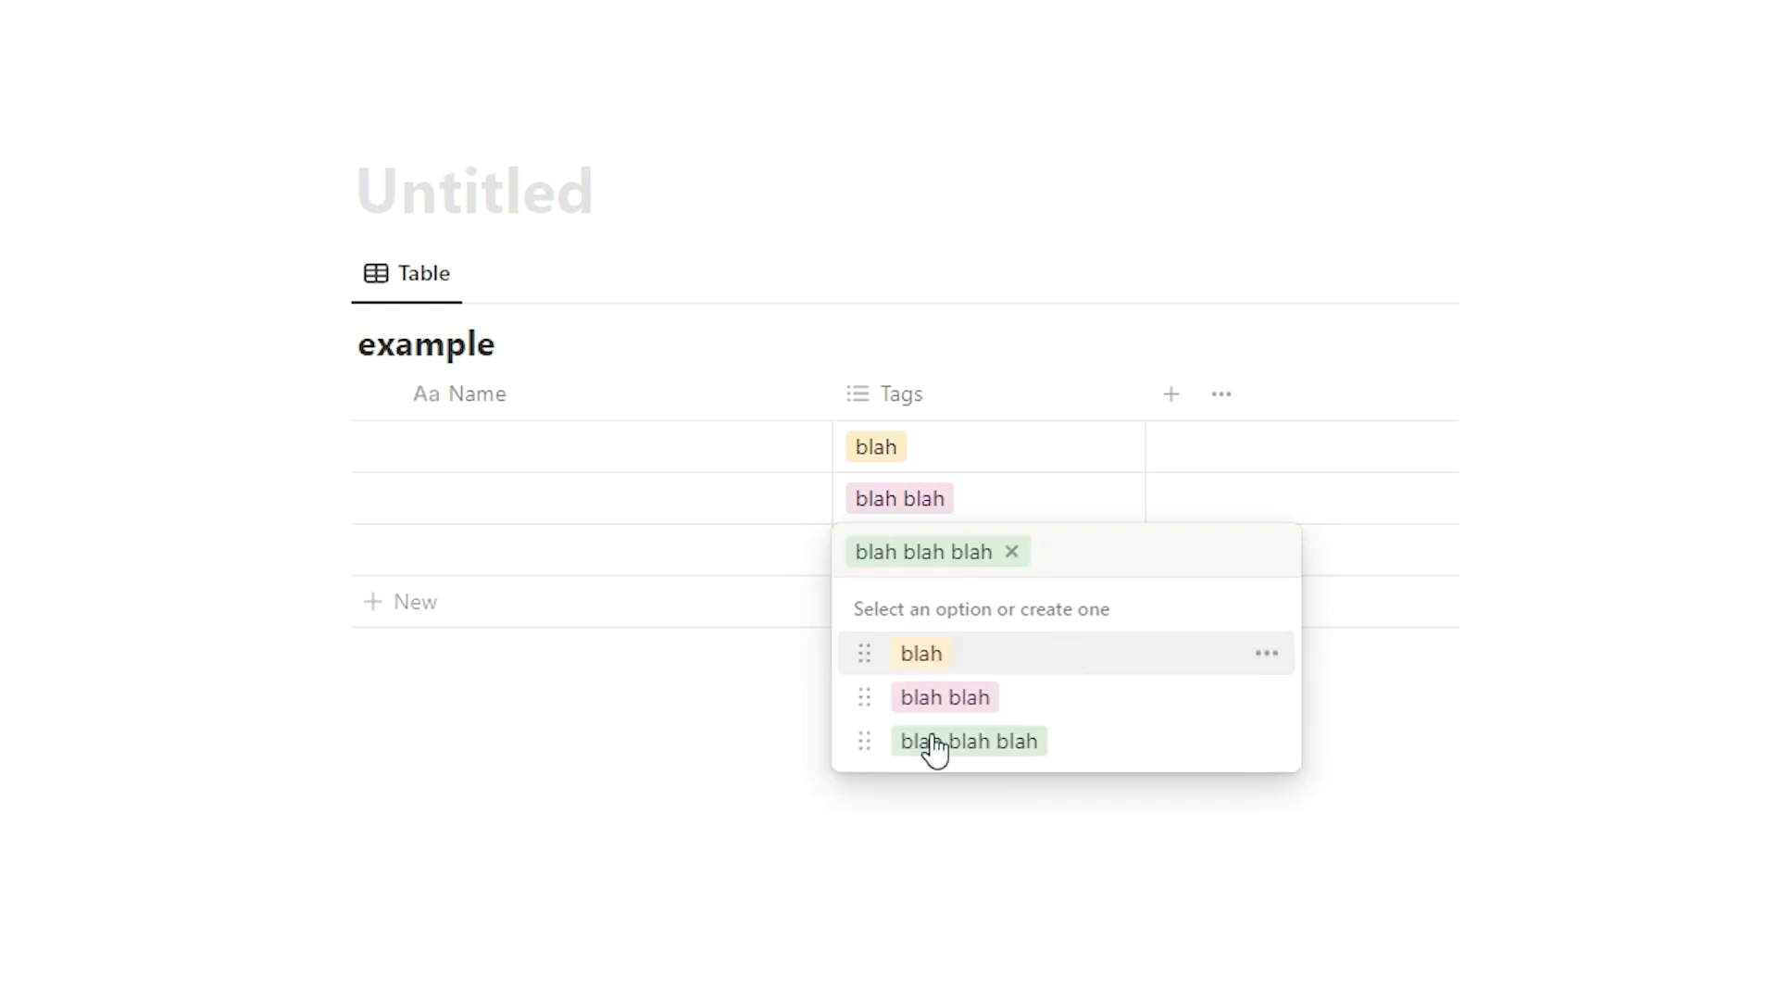
{"action": "key", "text": "Escape"}
{"action": "left_click", "coordinate": [1097, 917]}
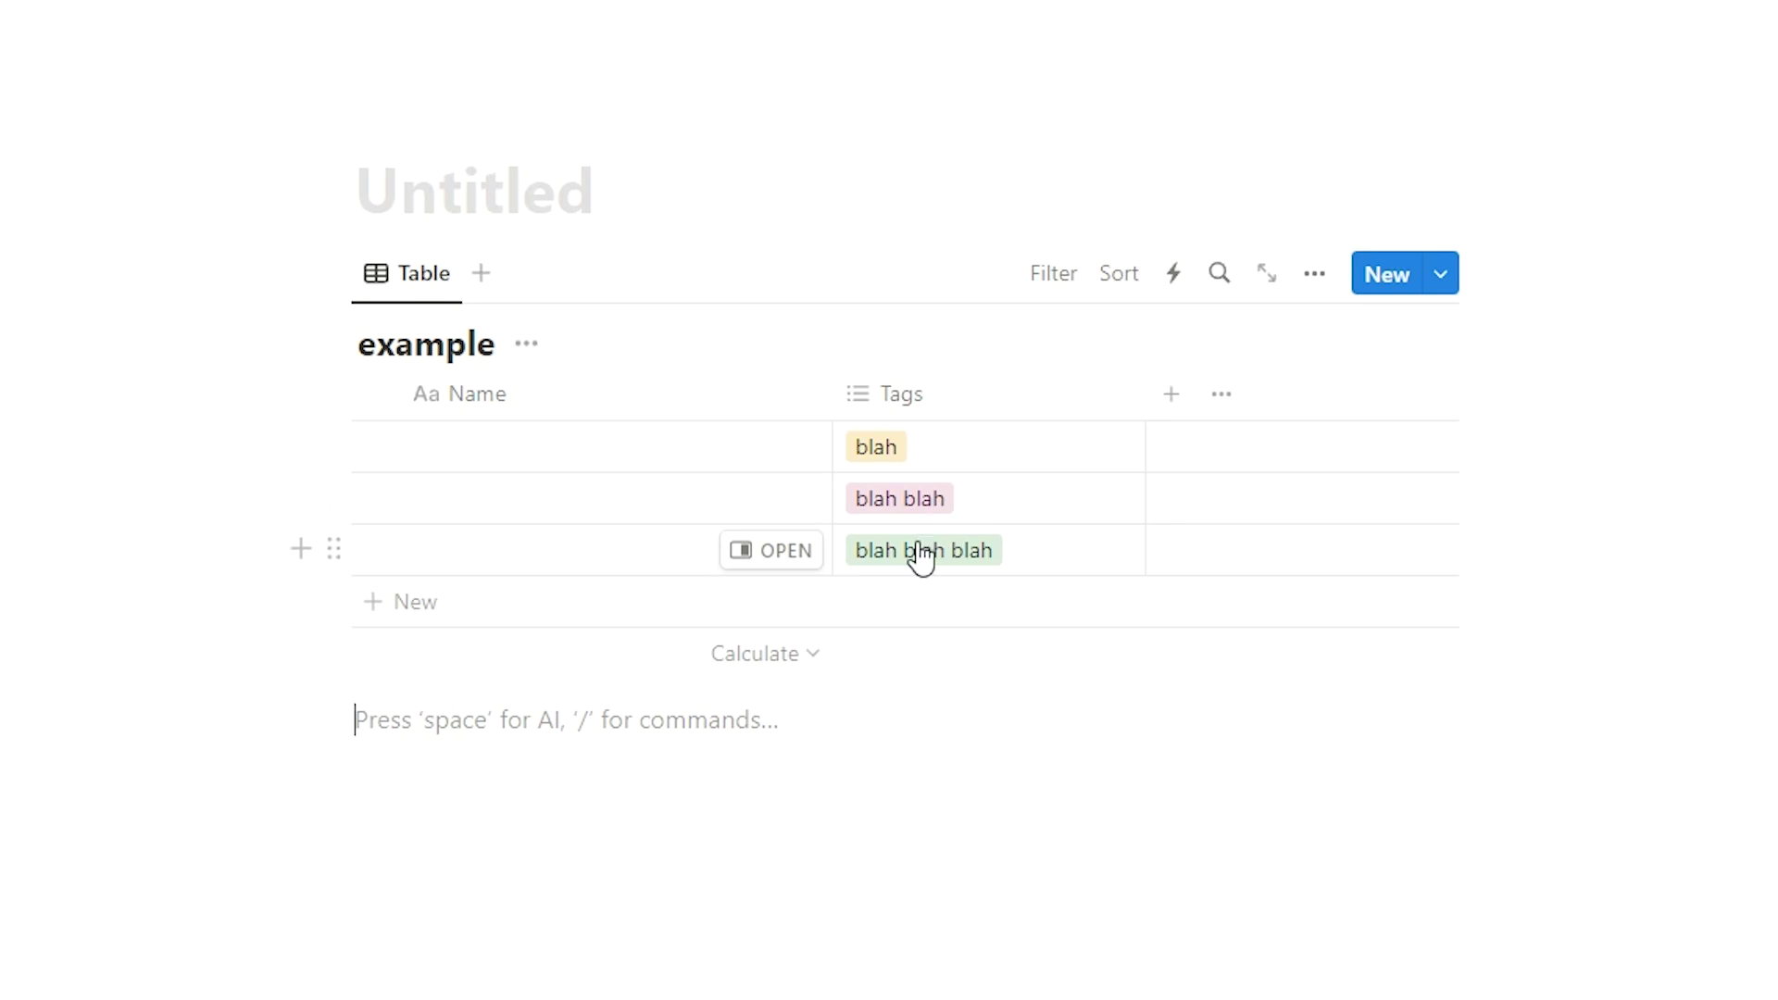
Add a 'blah notes' toggle below the table with a note explaining blah blah, then collapse it.
{"action": "type", "text": ">"}
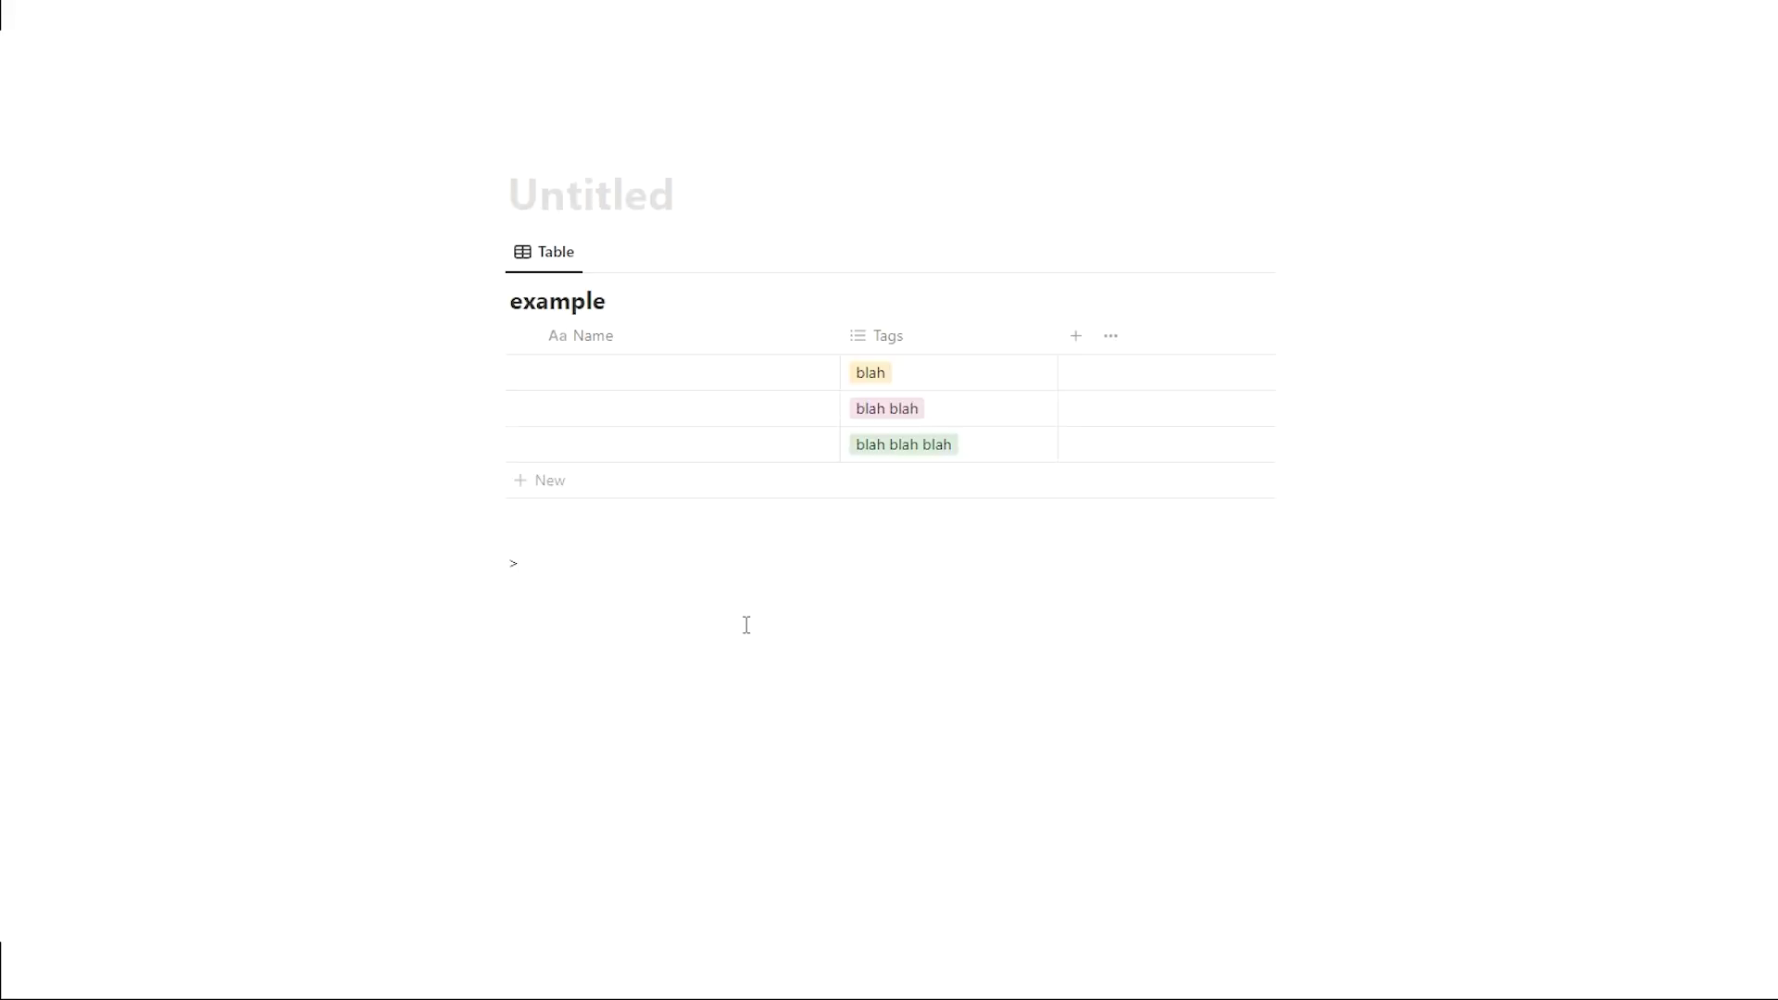
{"action": "key", "text": "space"}
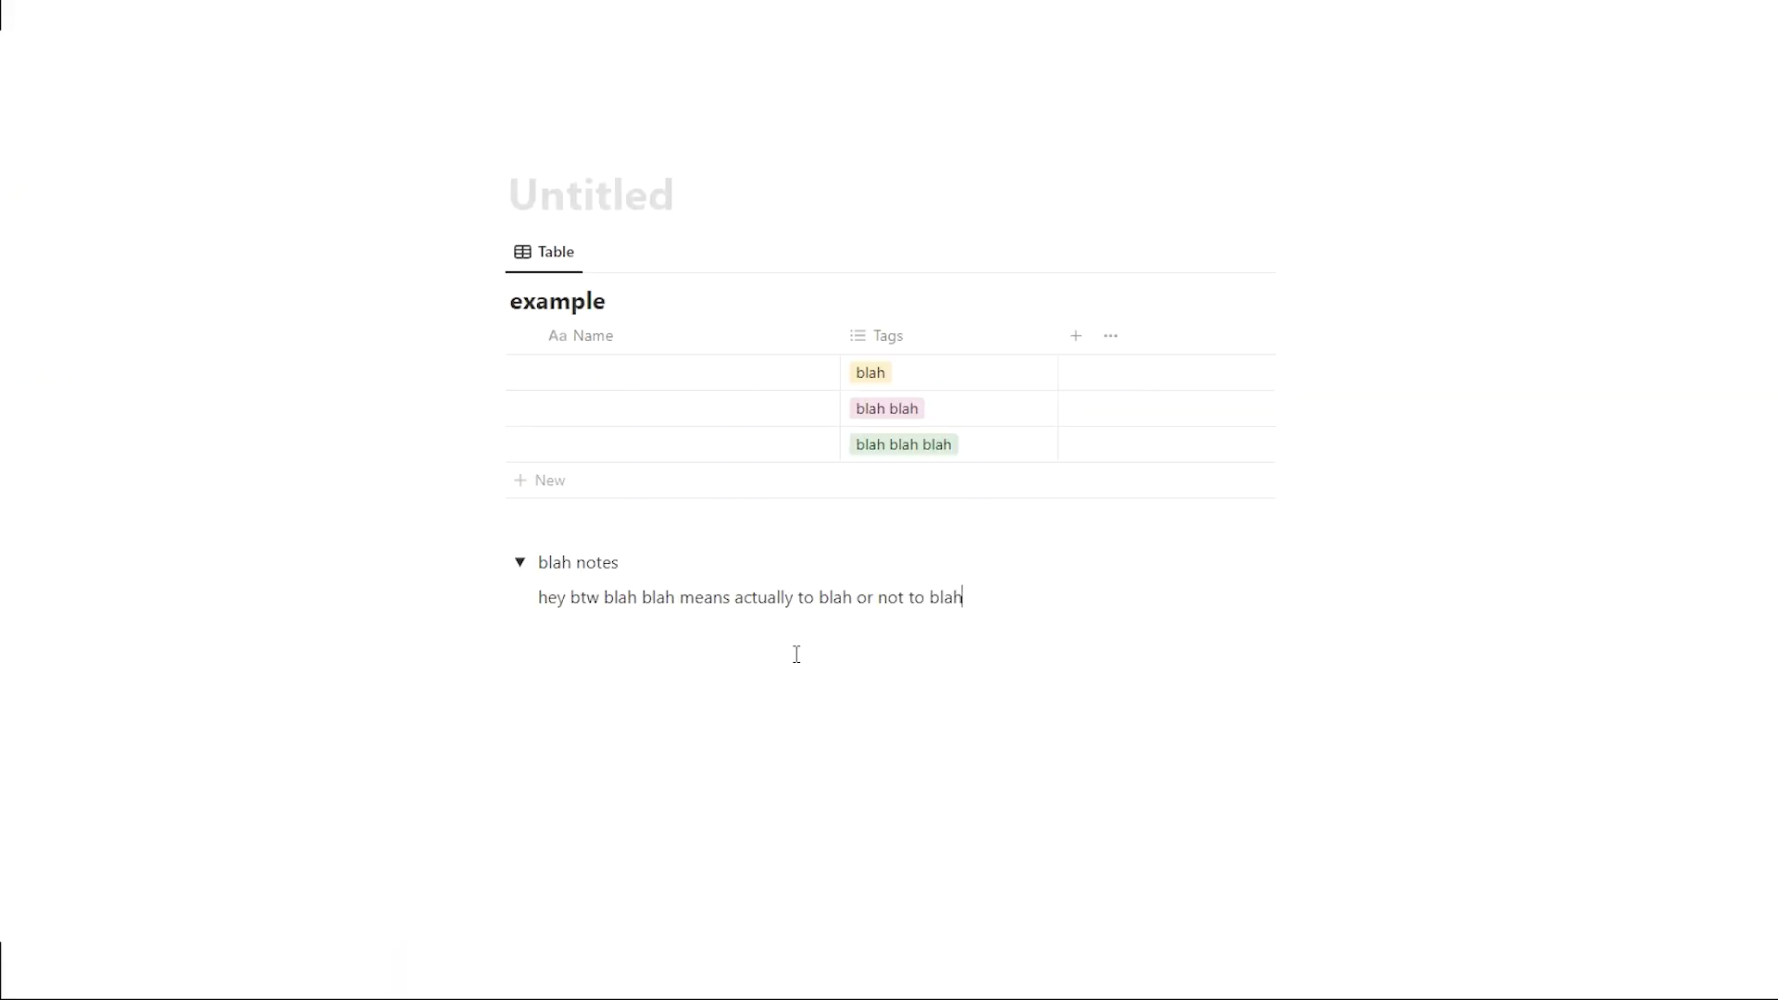
{"action": "left_click", "coordinate": [520, 562]}
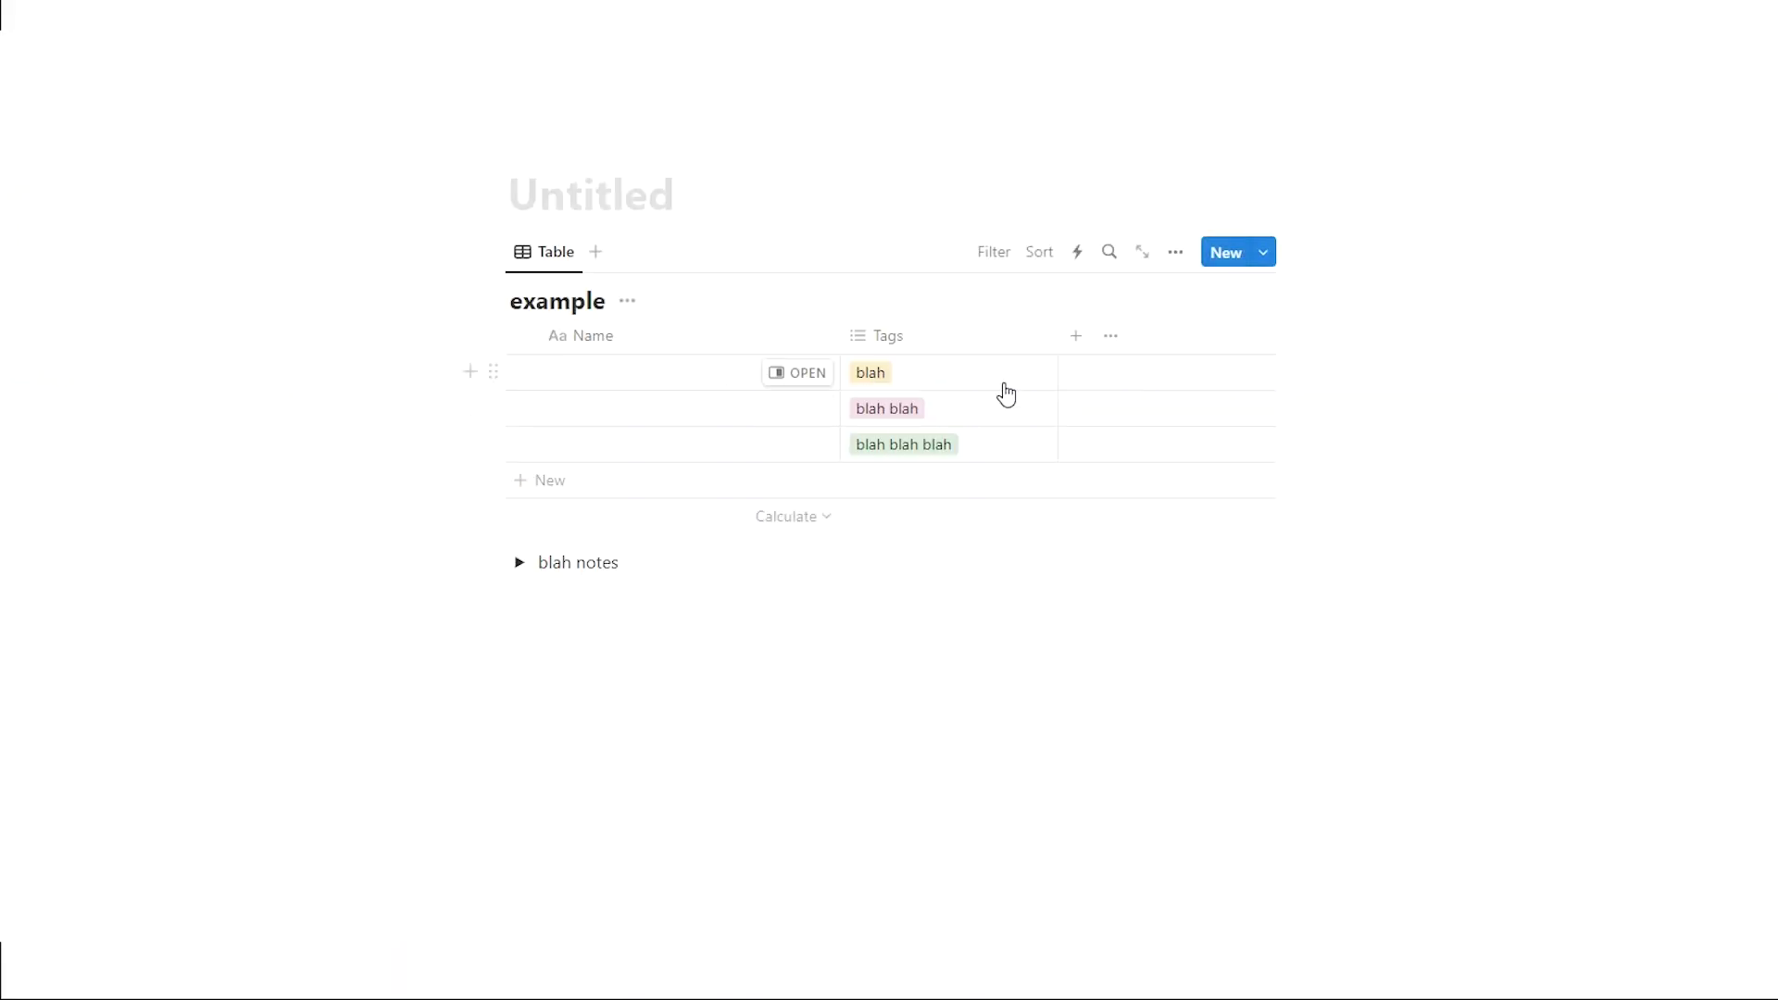
Delete the blah notes toggle and rename the Tags property to Change.
{"action": "left_click_drag", "start_coordinate": [540, 560], "coordinate": [583, 647]}
{"action": "key", "text": "BackSpace"}
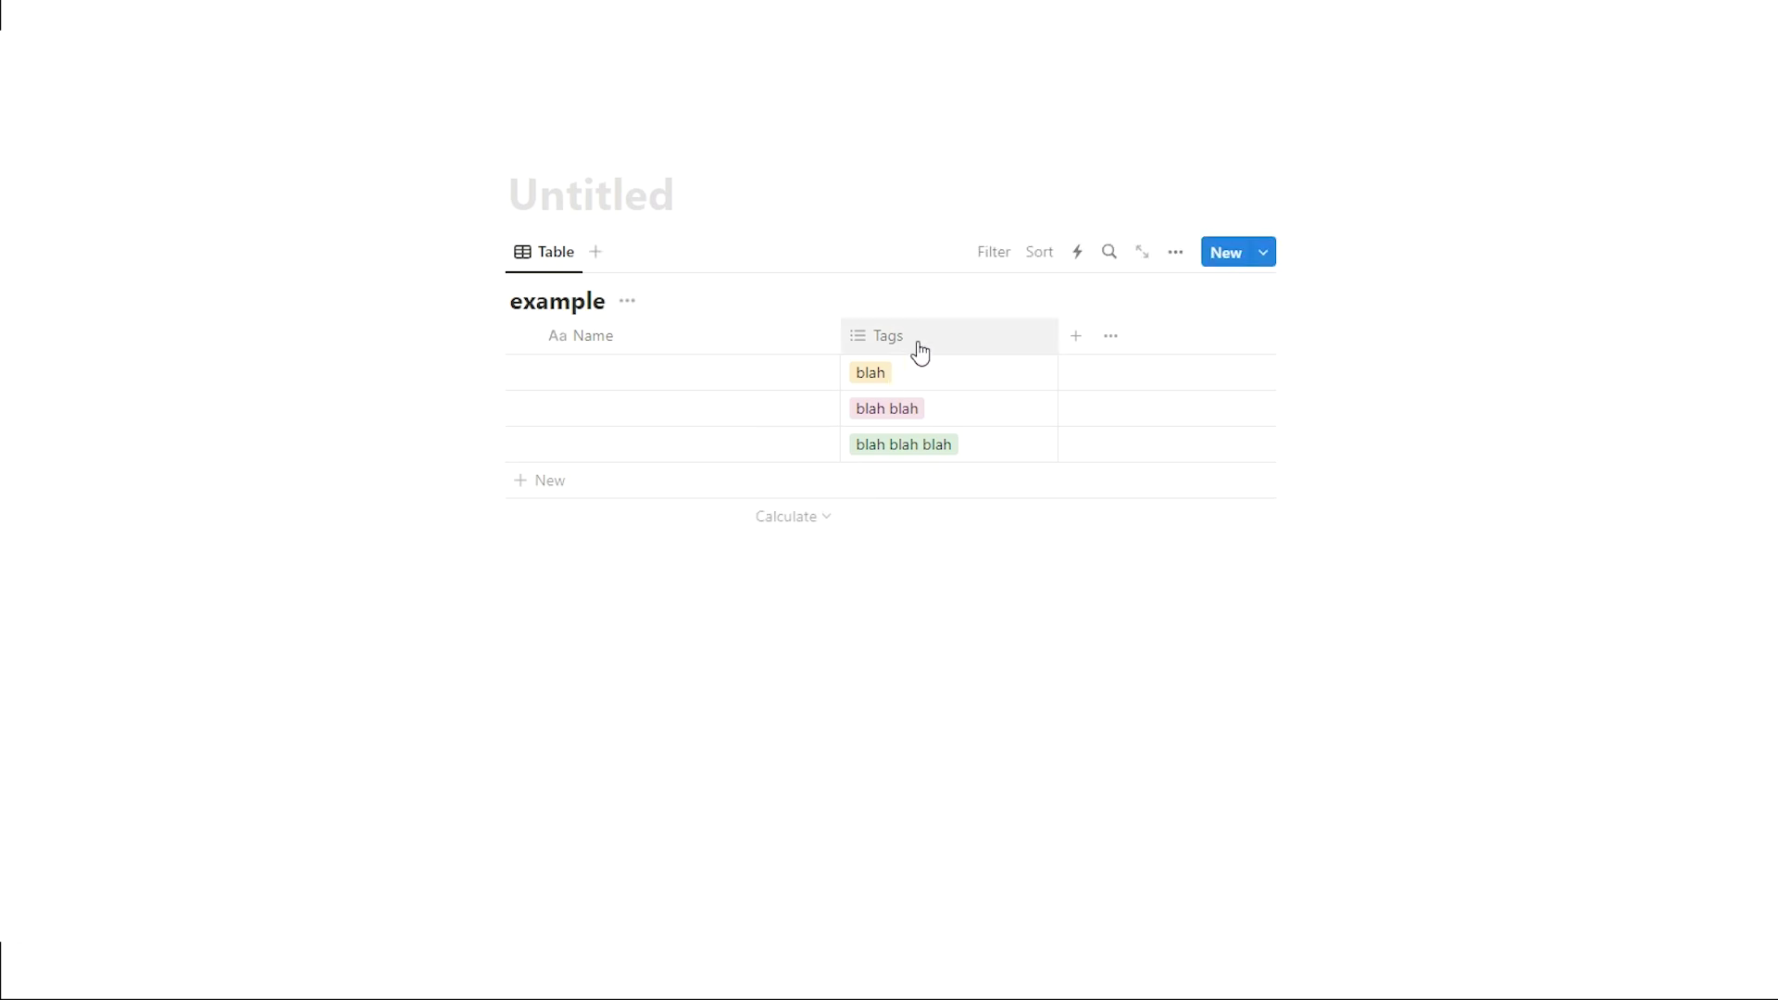
{"action": "left_click", "coordinate": [919, 350]}
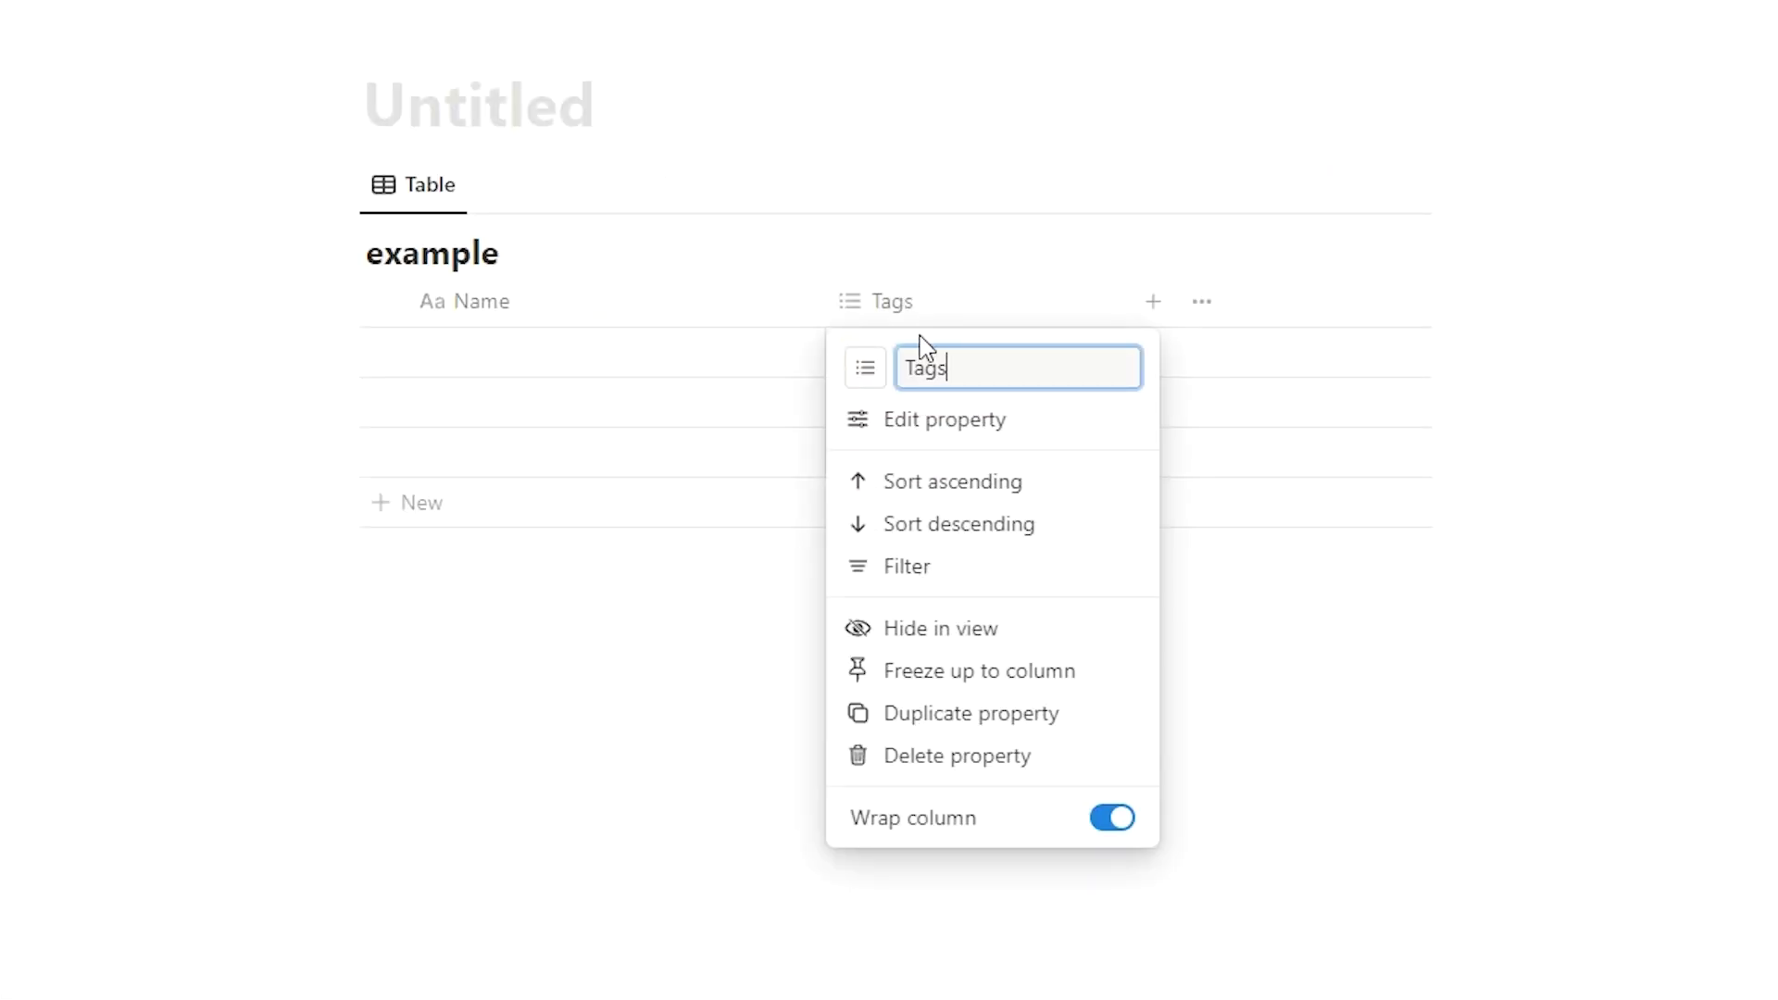
{"action": "key", "text": "ctrl+a"}
{"action": "type", "text": "Chang"}
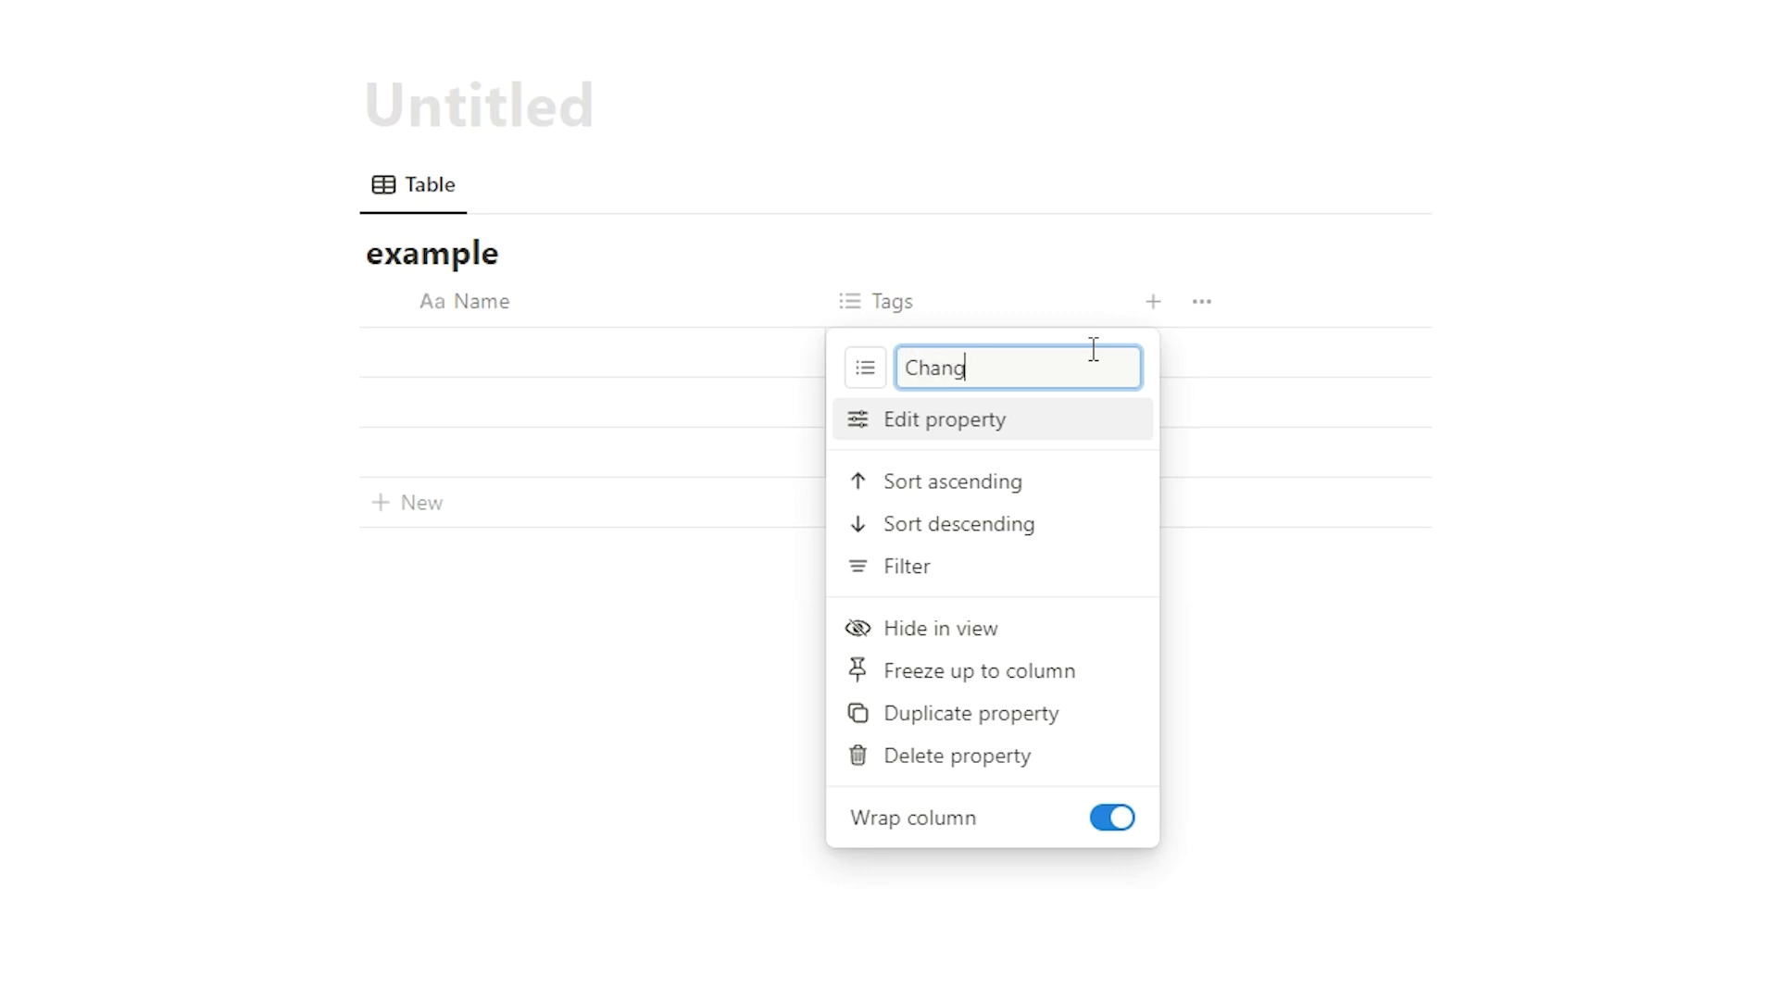
{"action": "left_click", "coordinate": [1089, 166]}
Give the Change property the description 'blah blah blah blah blah blah'.
{"action": "left_click", "coordinate": [997, 308]}
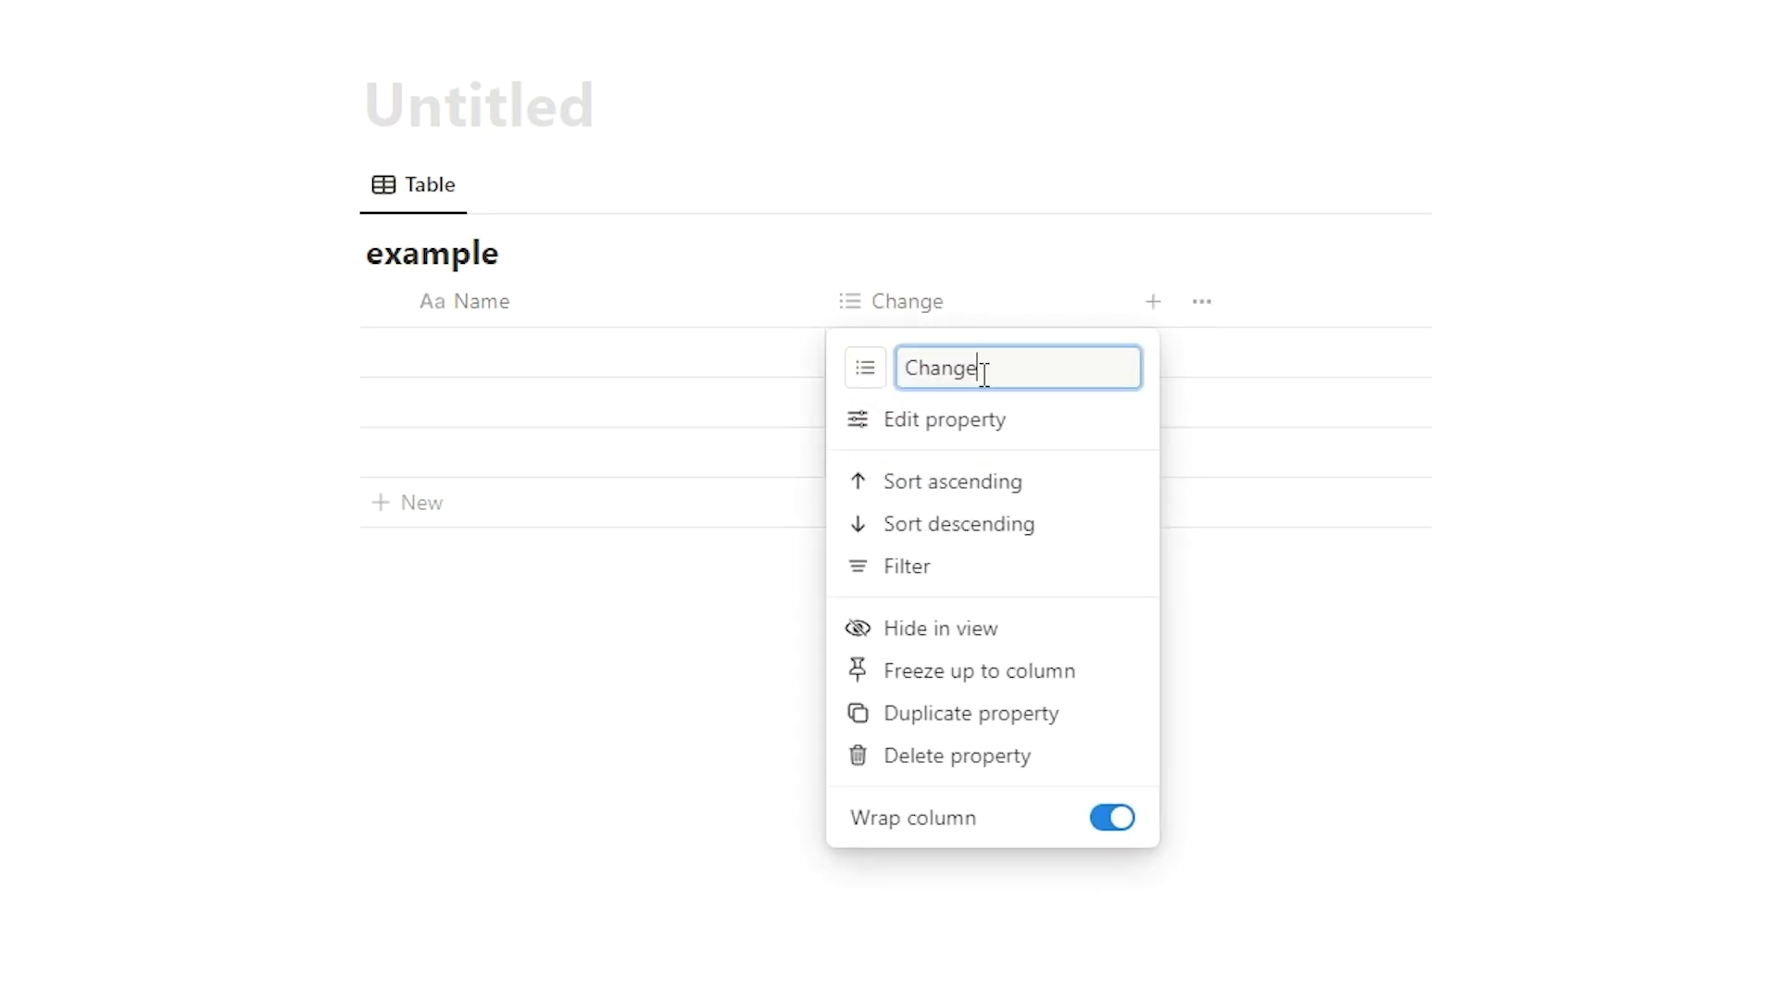
{"action": "left_click", "coordinate": [1068, 433]}
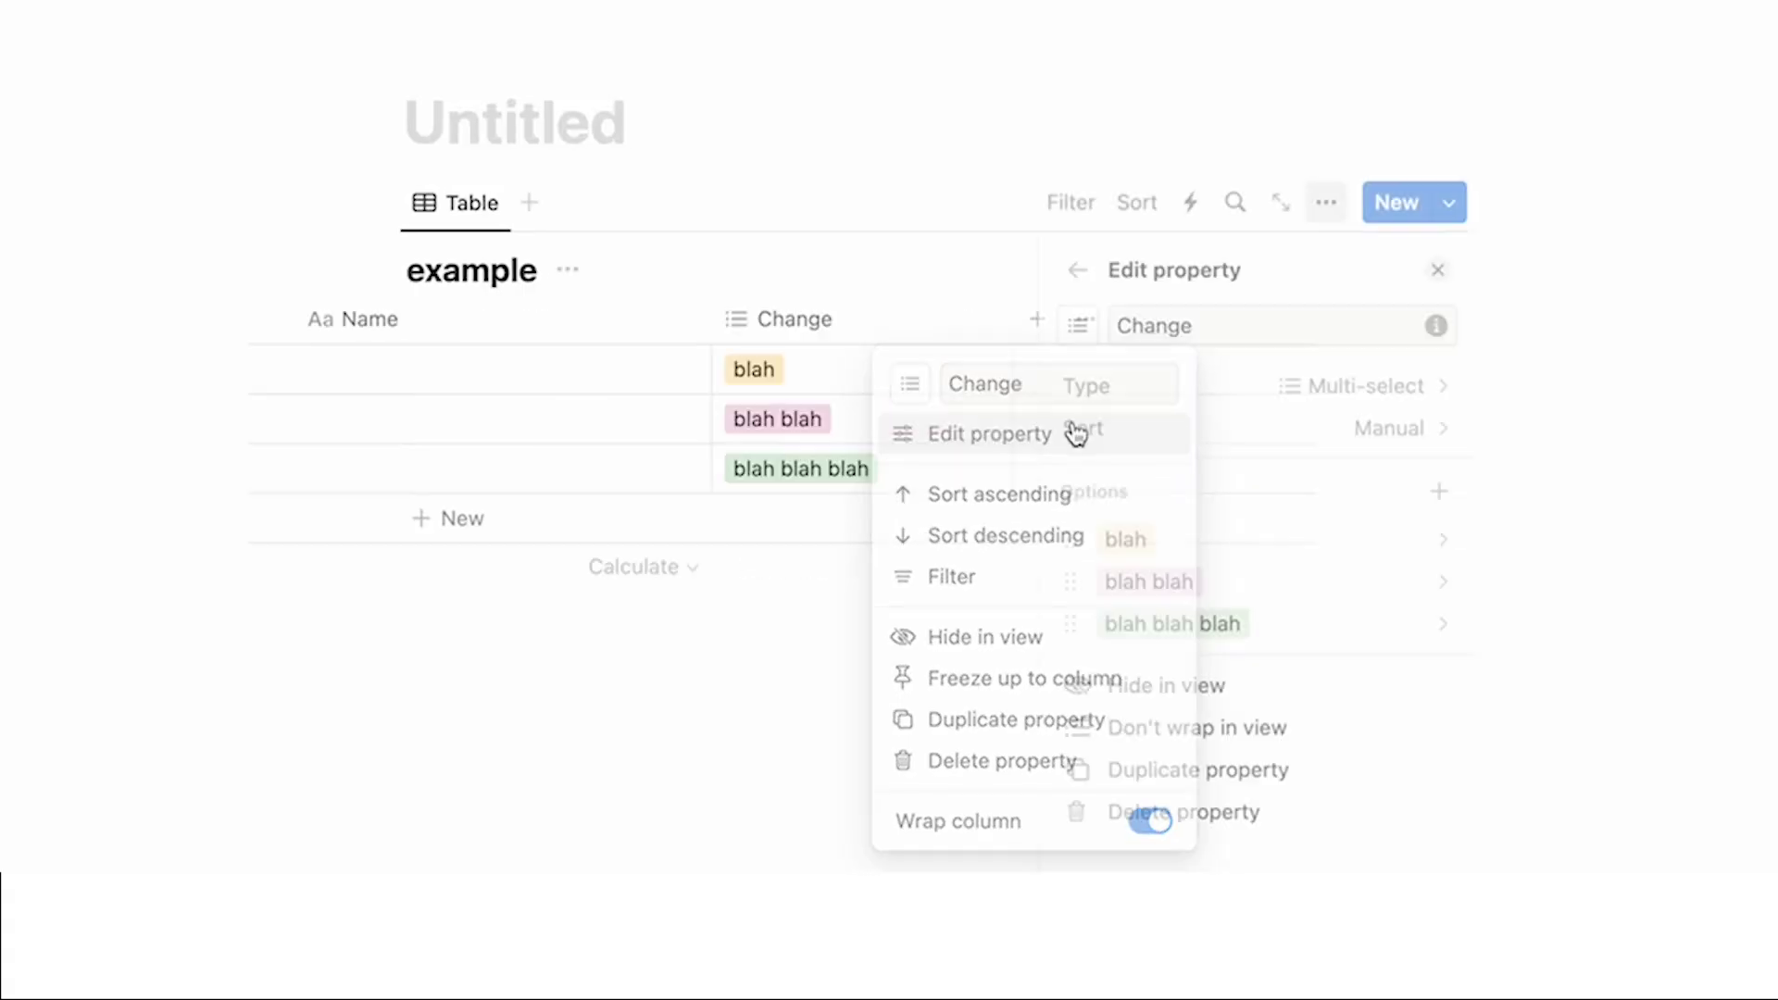
{"action": "left_click", "coordinate": [1429, 328]}
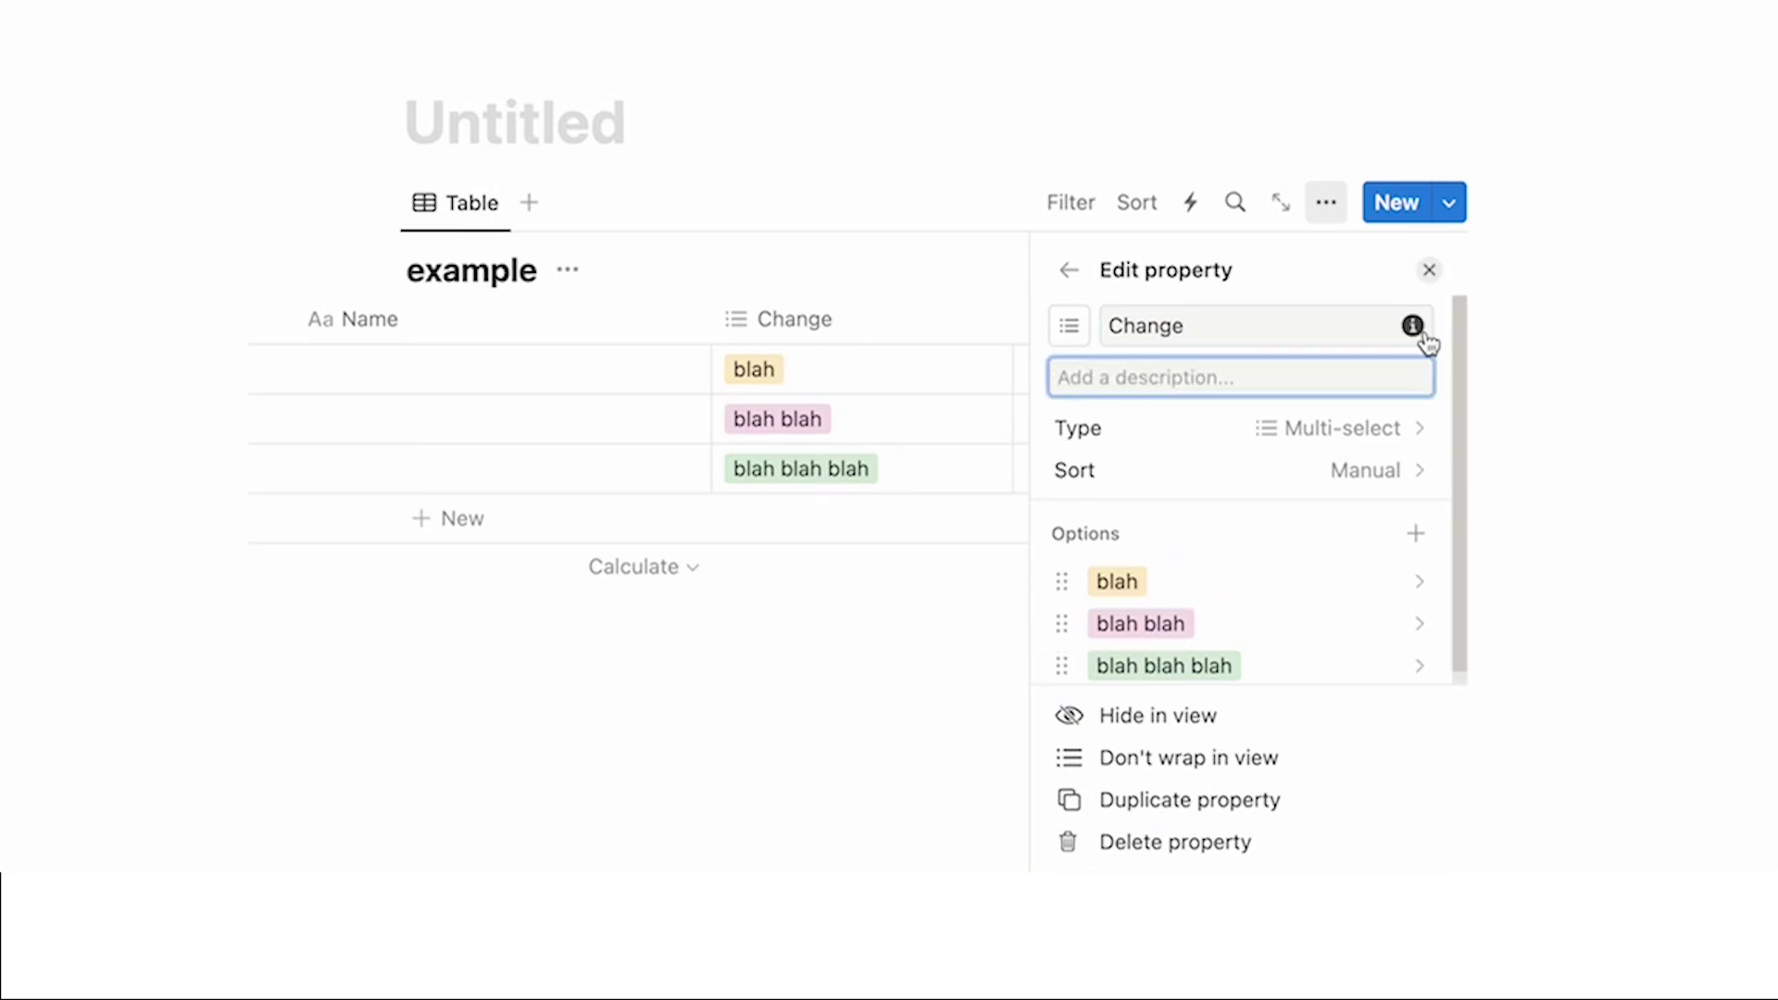
{"action": "type", "text": "blah blah blah"}
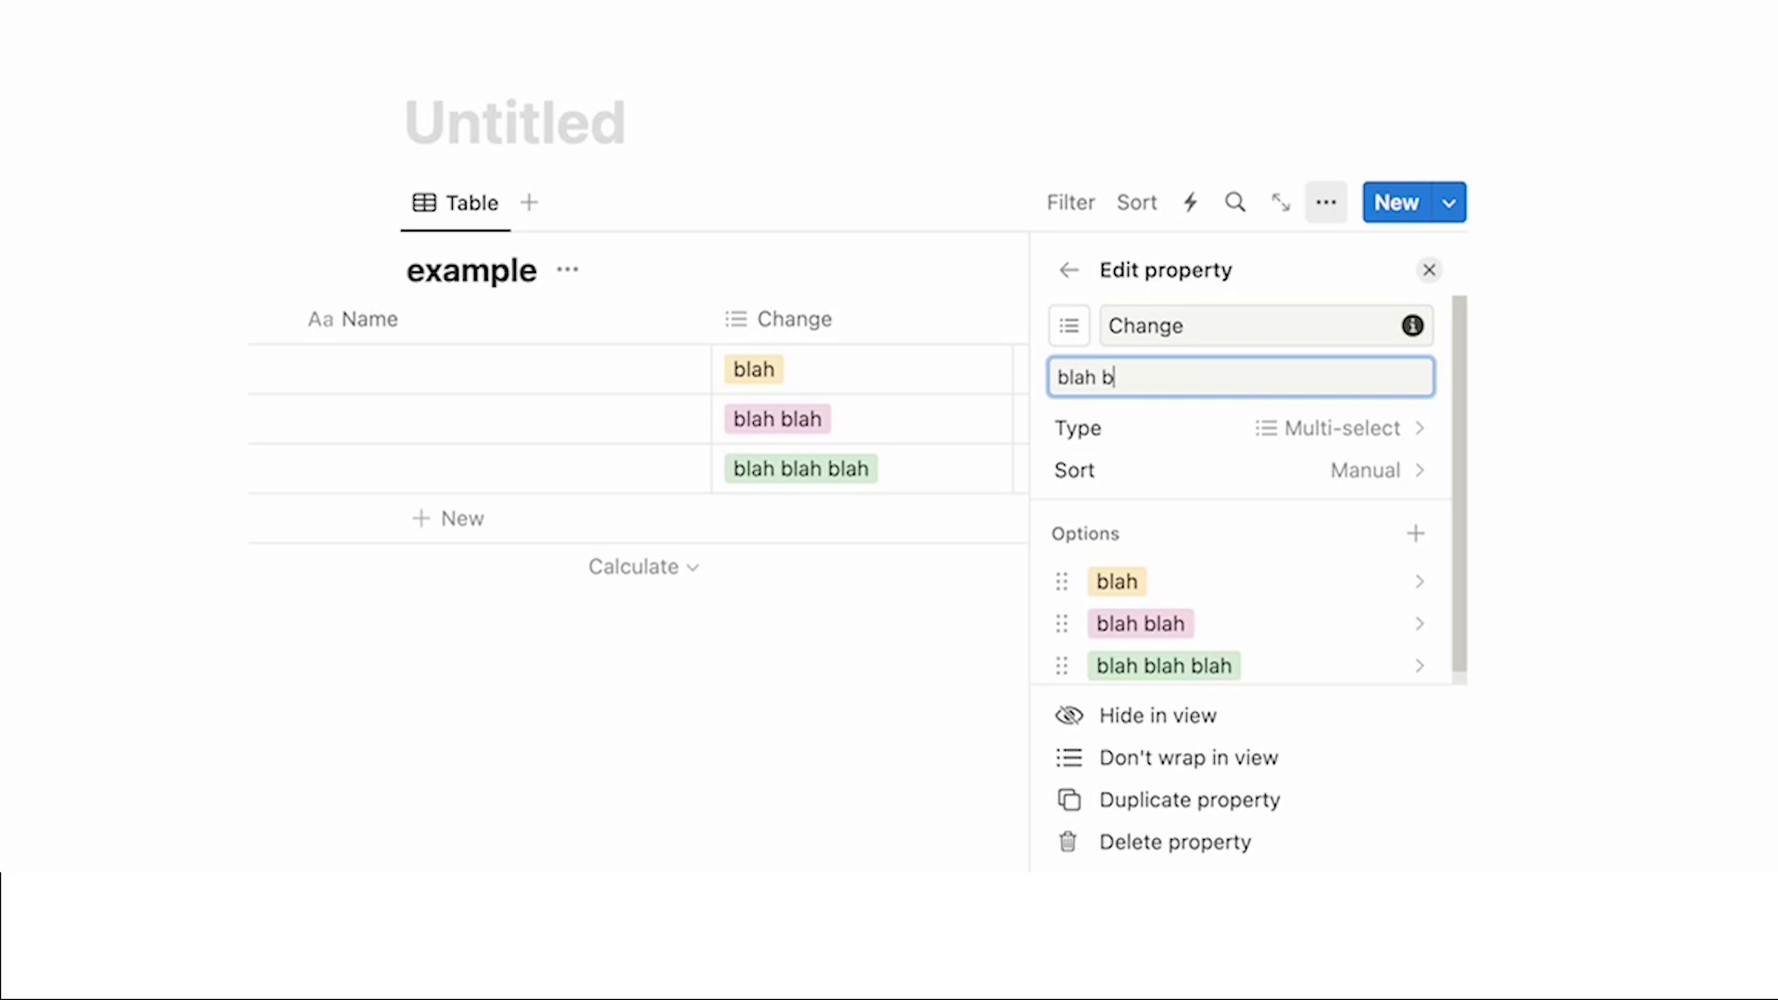
{"action": "type", "text": " blah blah blah"}
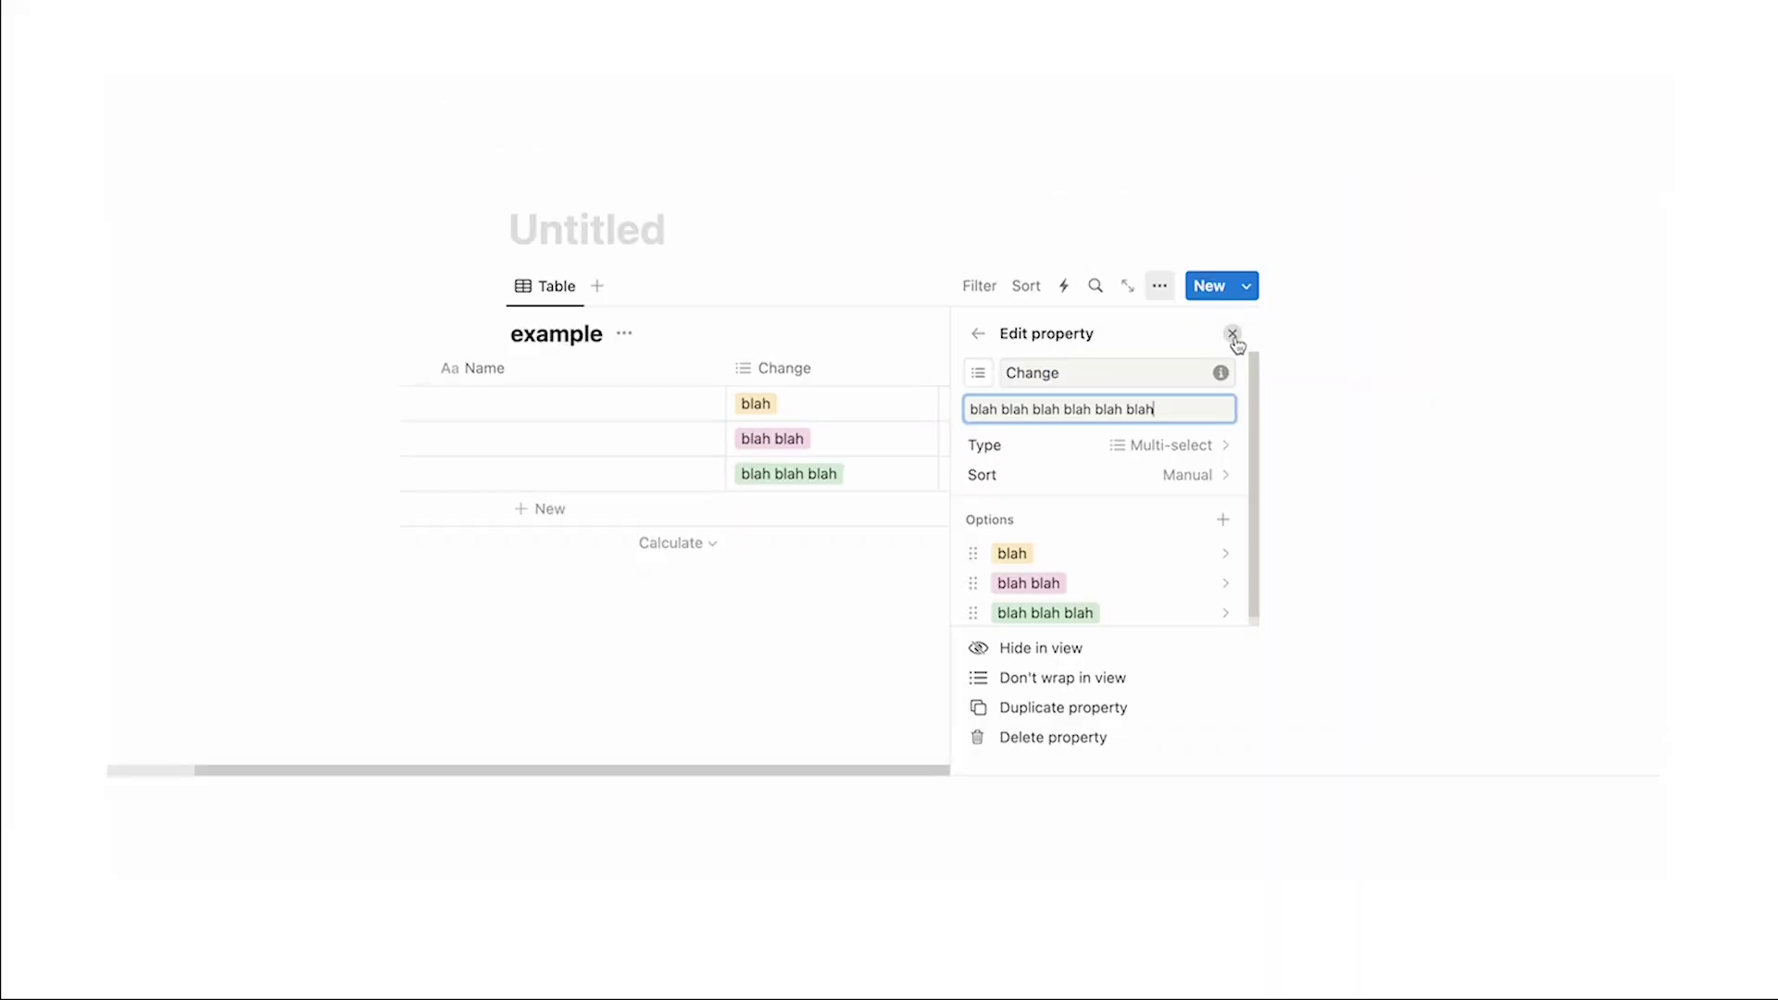
{"action": "left_click", "coordinate": [1429, 269]}
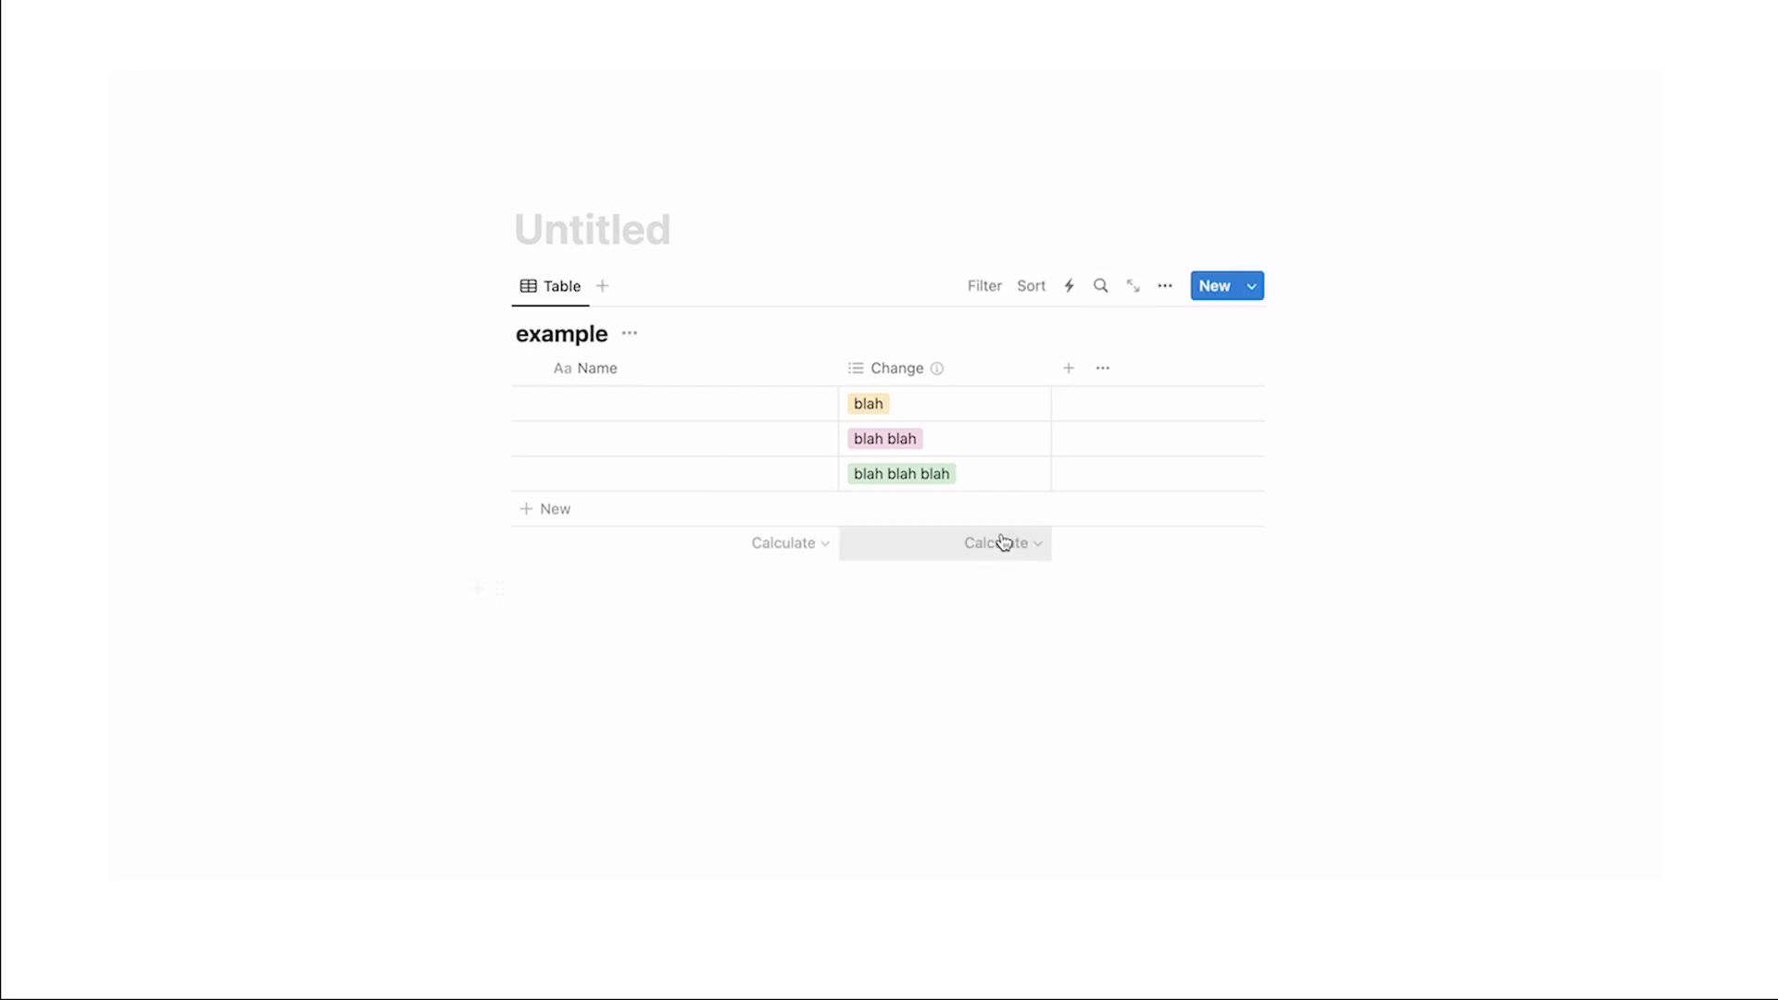
Add the description 'this is the name' to the Name property.
{"action": "mouse_move", "coordinate": [940, 382]}
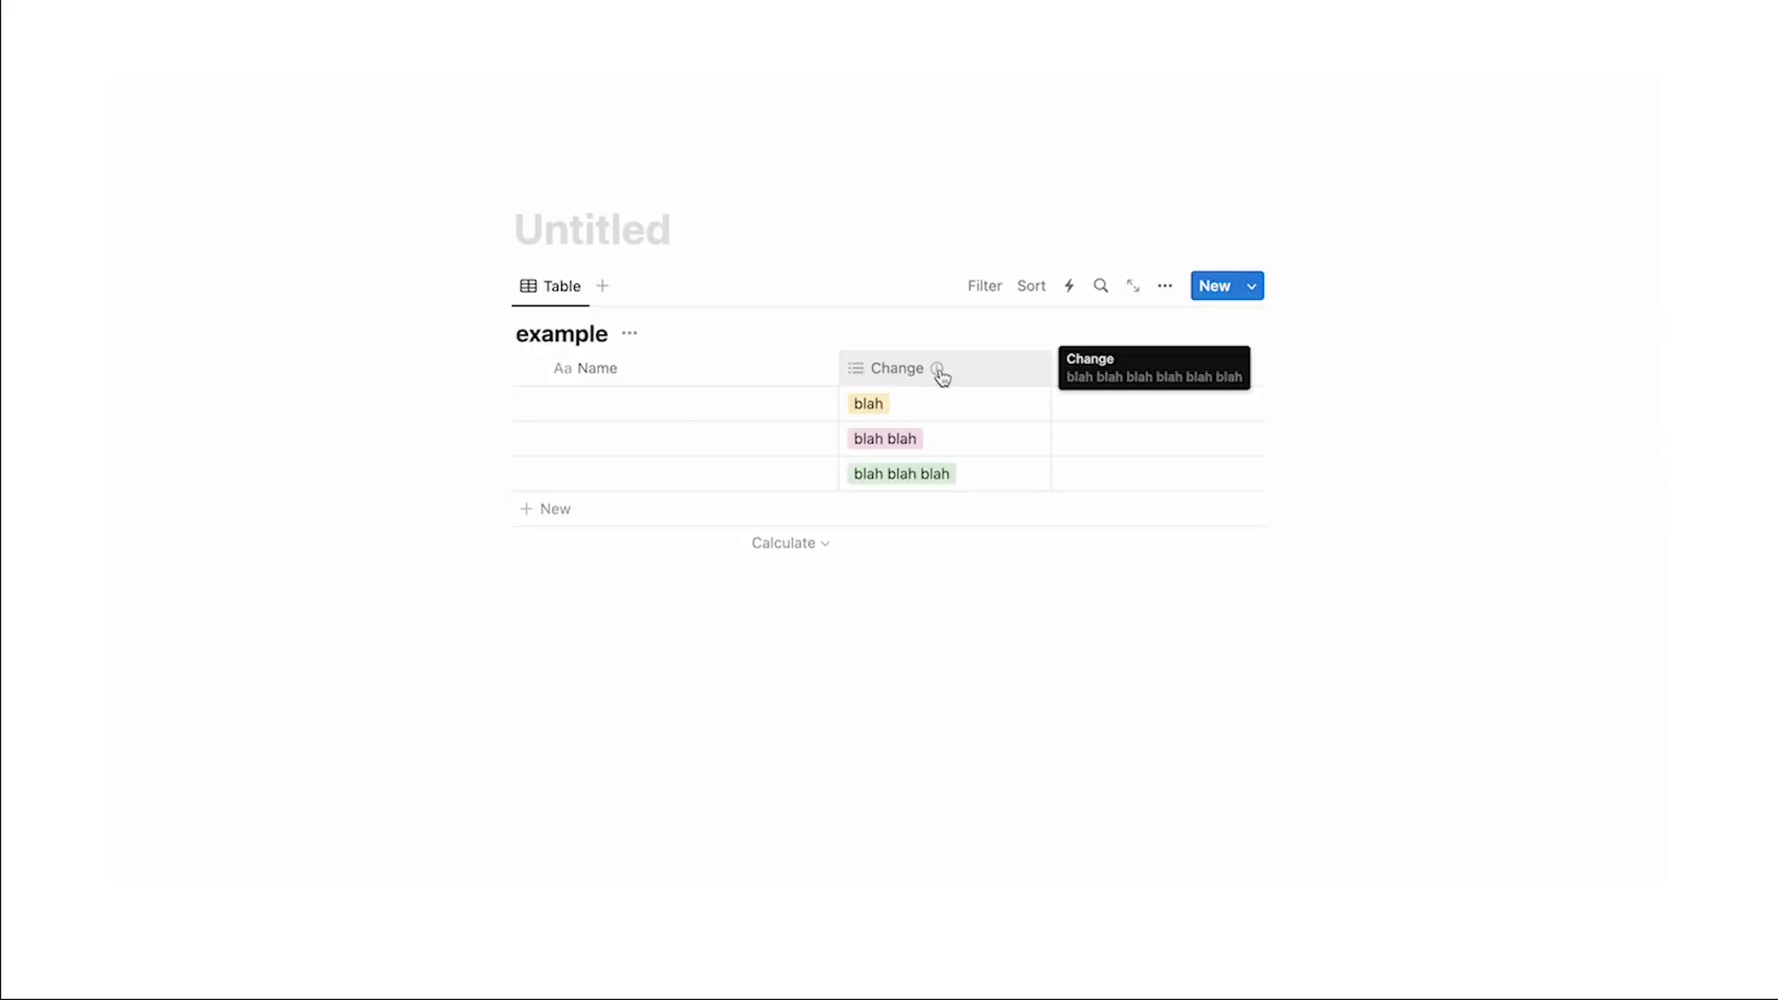
{"action": "left_click", "coordinate": [653, 374]}
{"action": "left_click", "coordinate": [663, 444]}
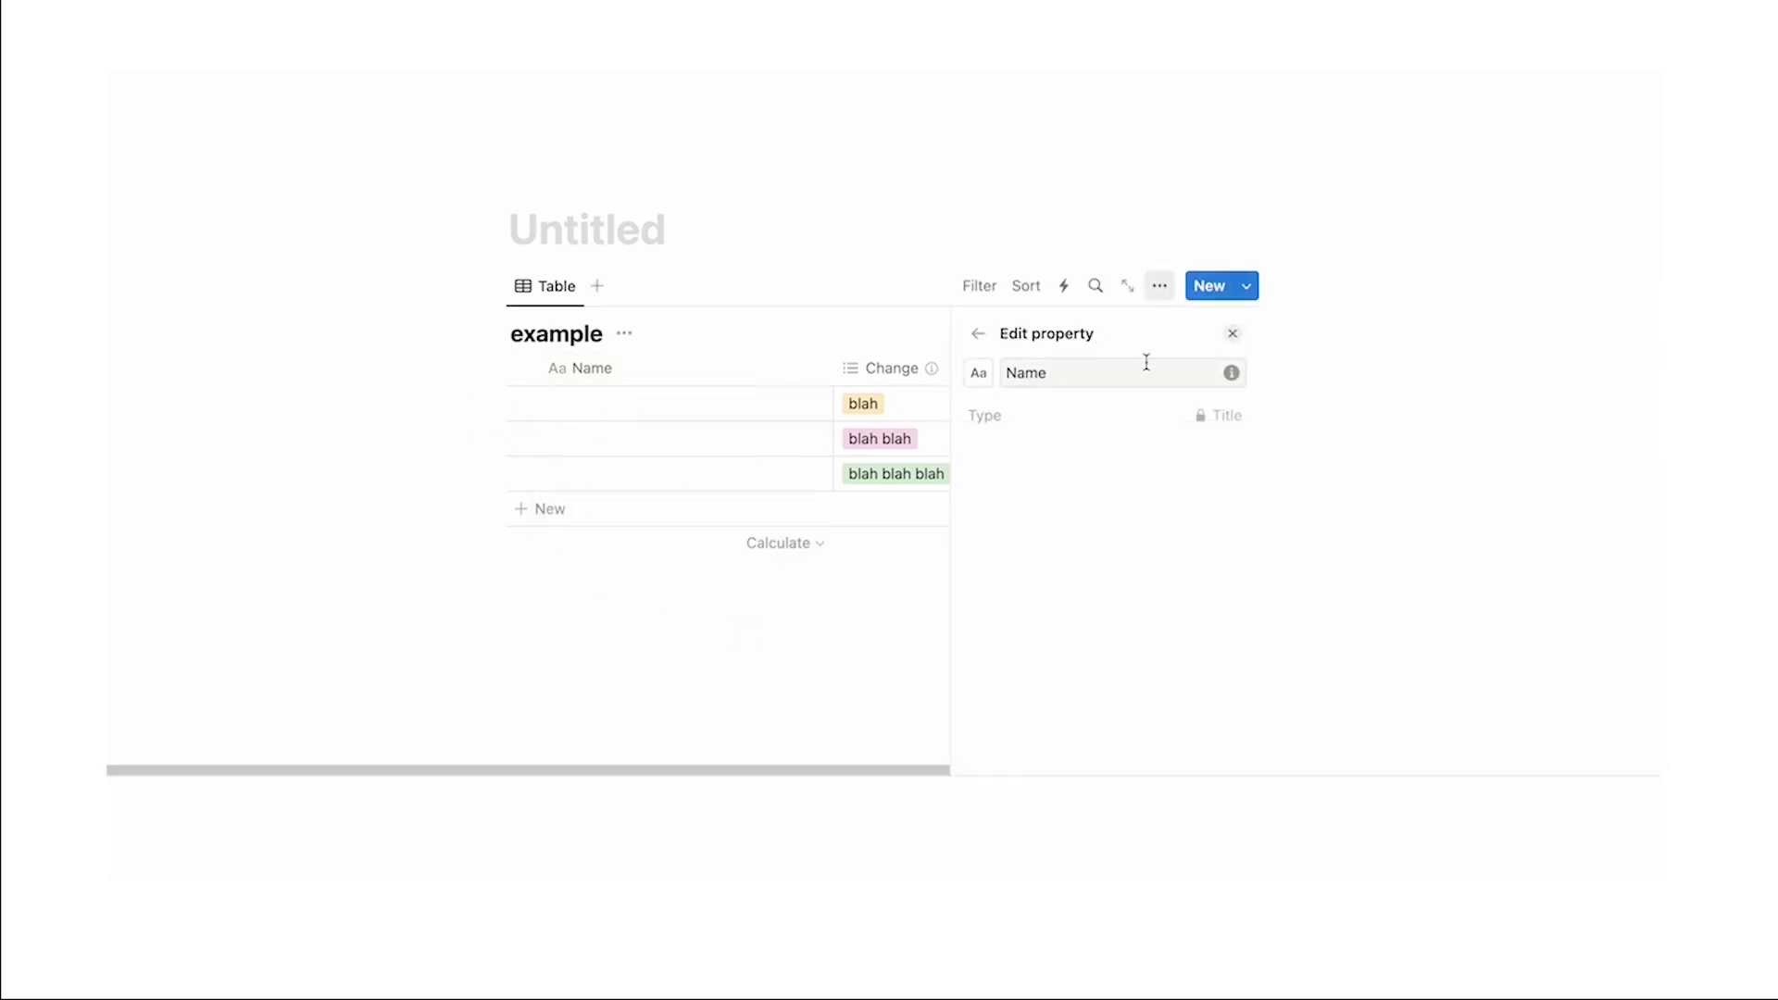
{"action": "left_click", "coordinate": [1230, 374]}
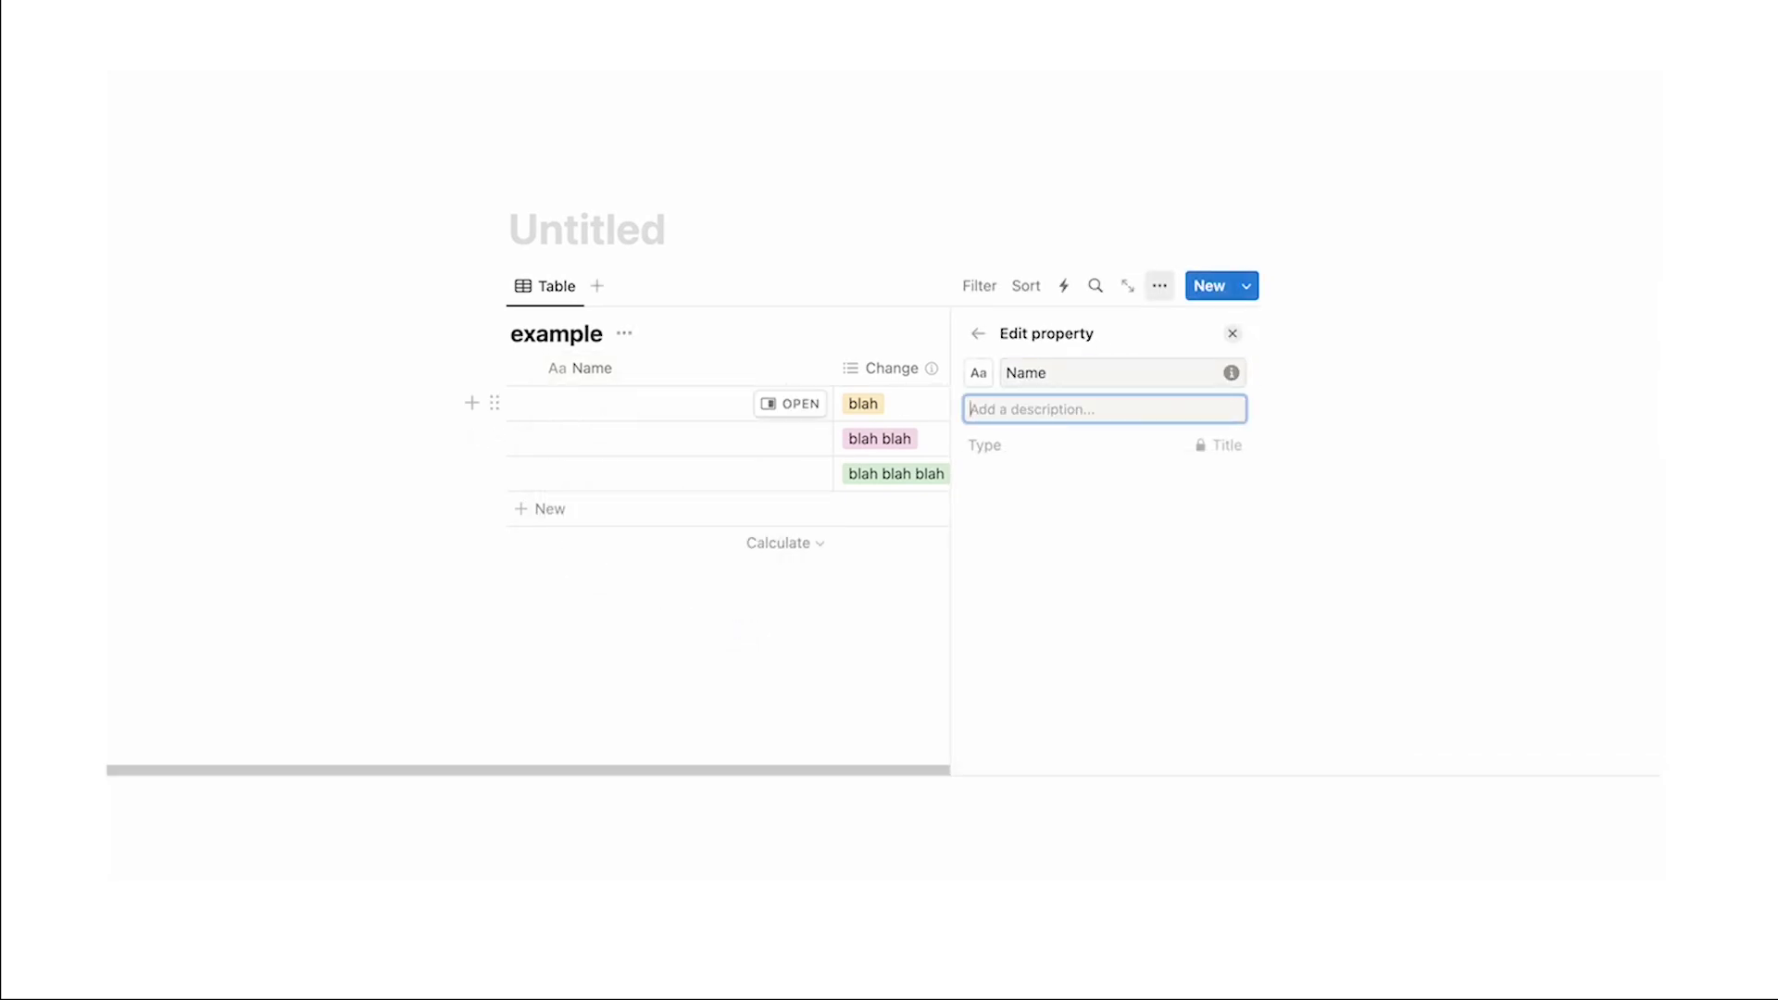
{"action": "type", "text": "this is the name"}
{"action": "key", "text": "Escape"}
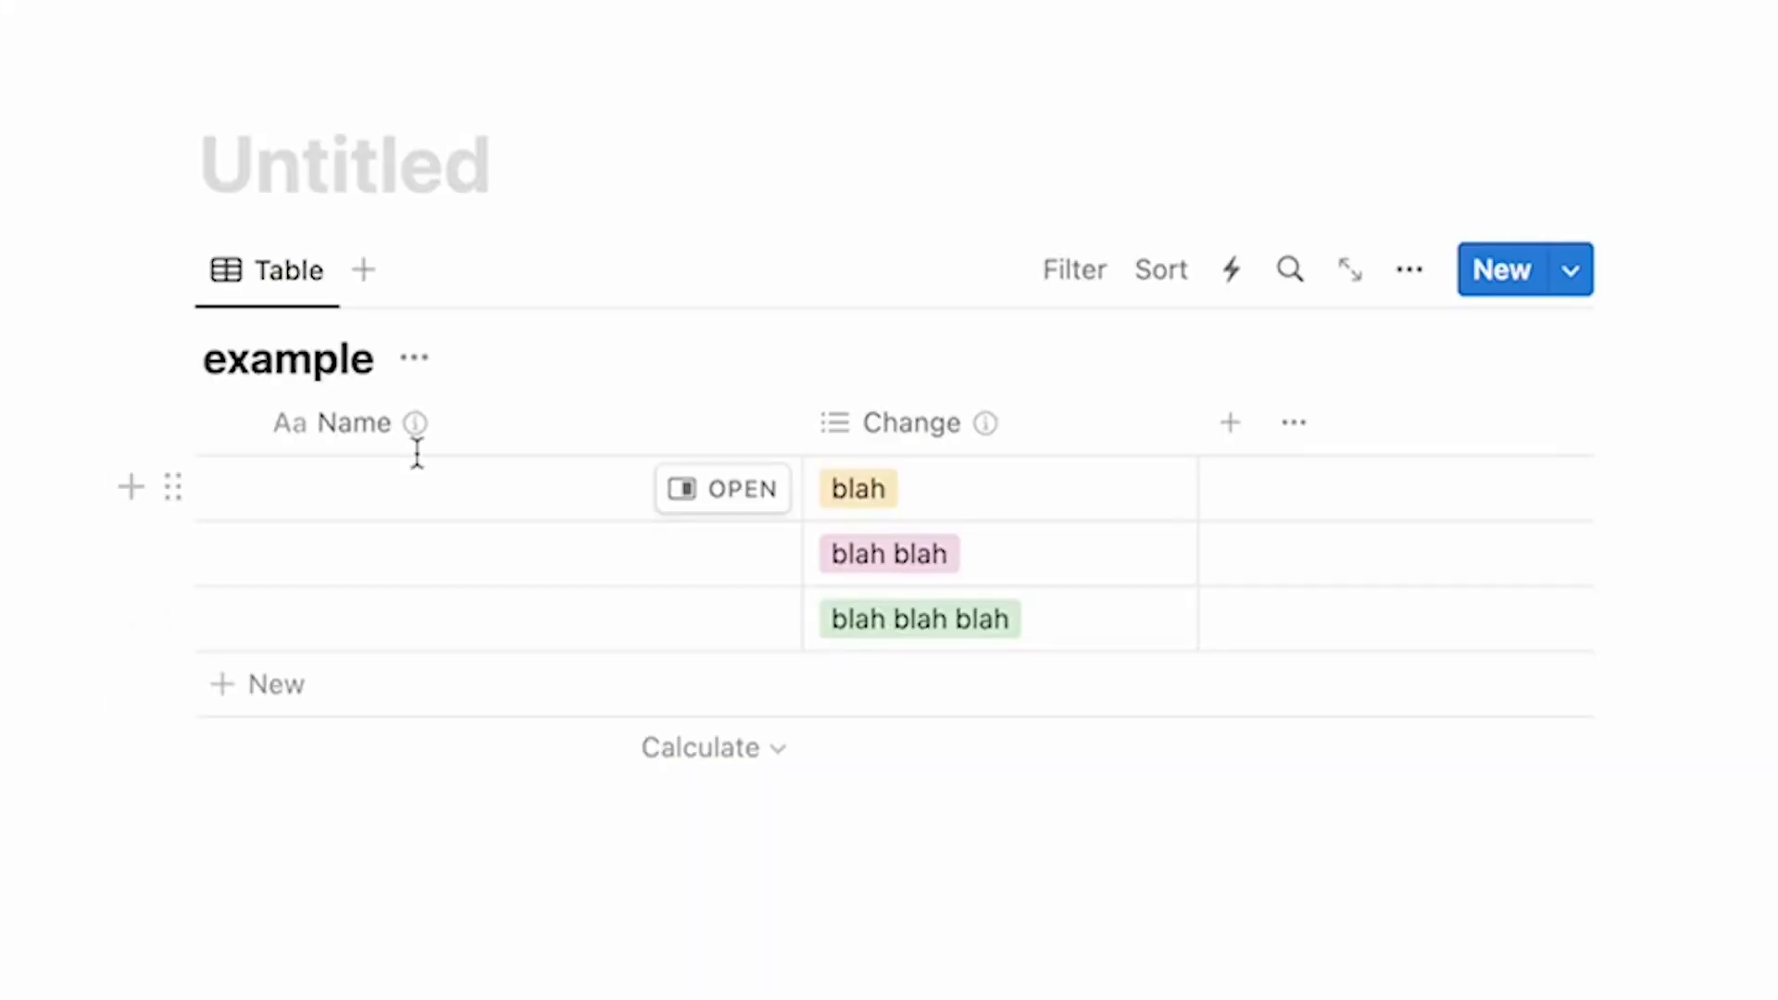
{"action": "mouse_move", "coordinate": [416, 446]}
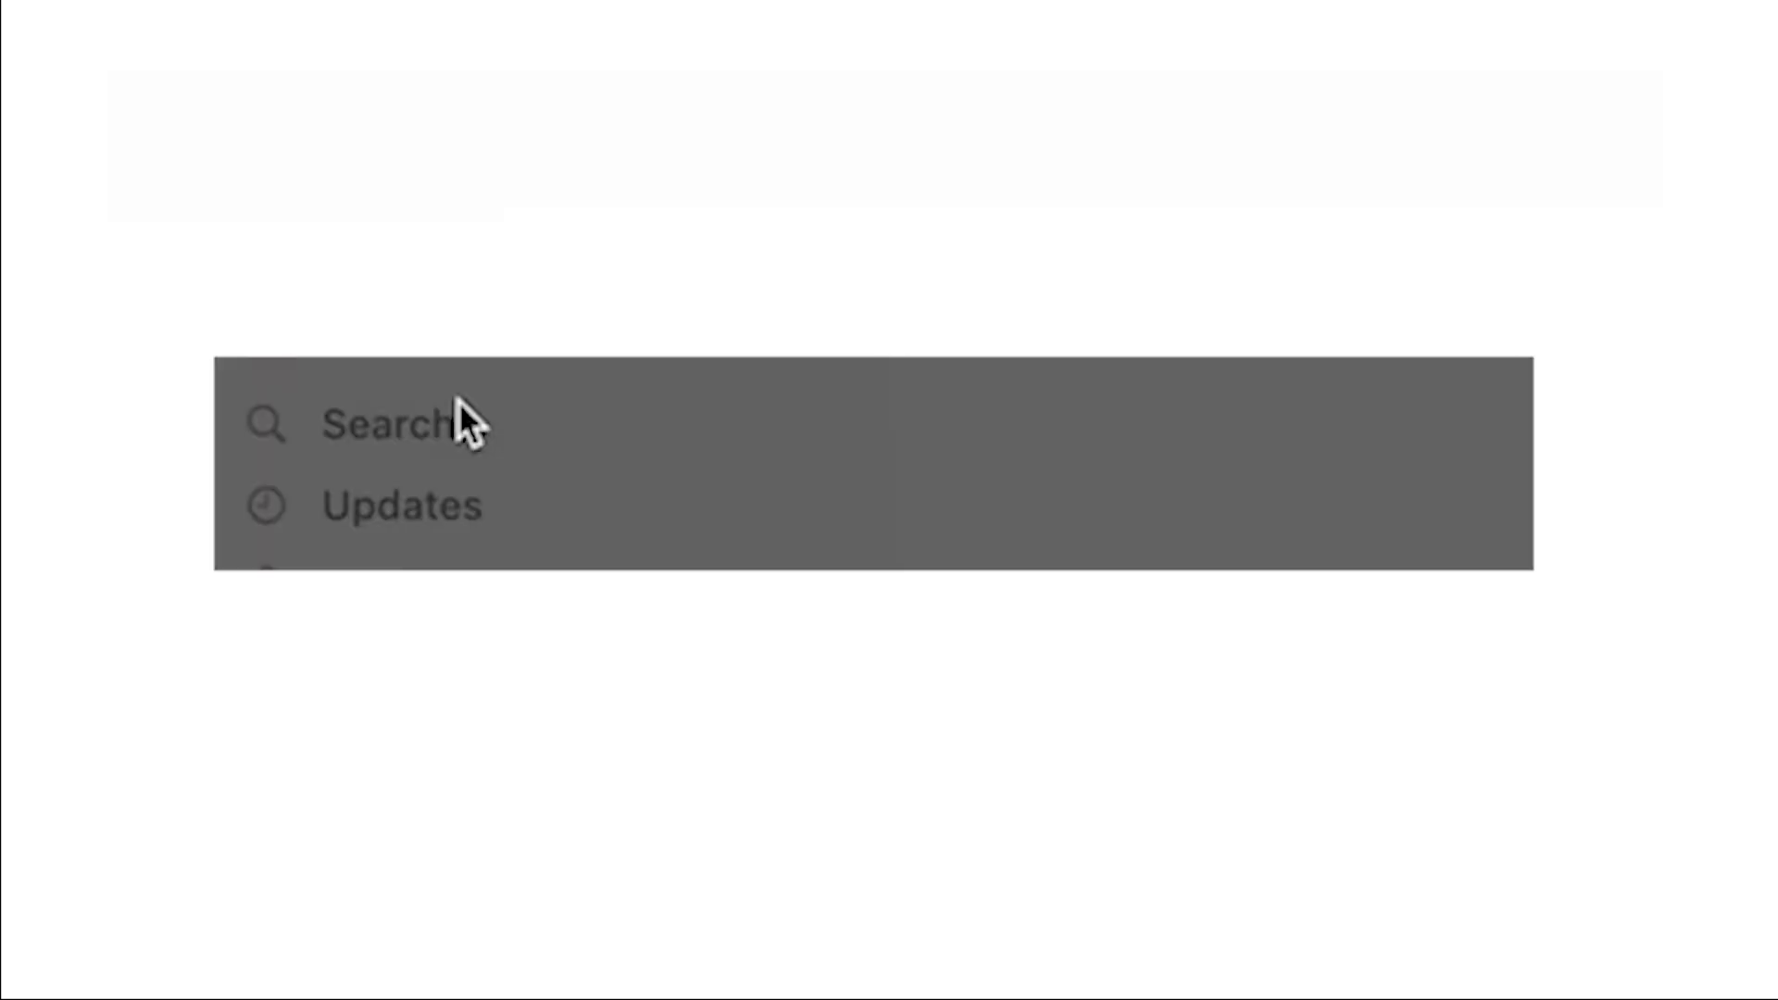
Open workspace search, reveal its filter row, and view the Sort choices without changing them.
{"action": "left_click", "coordinate": [459, 406]}
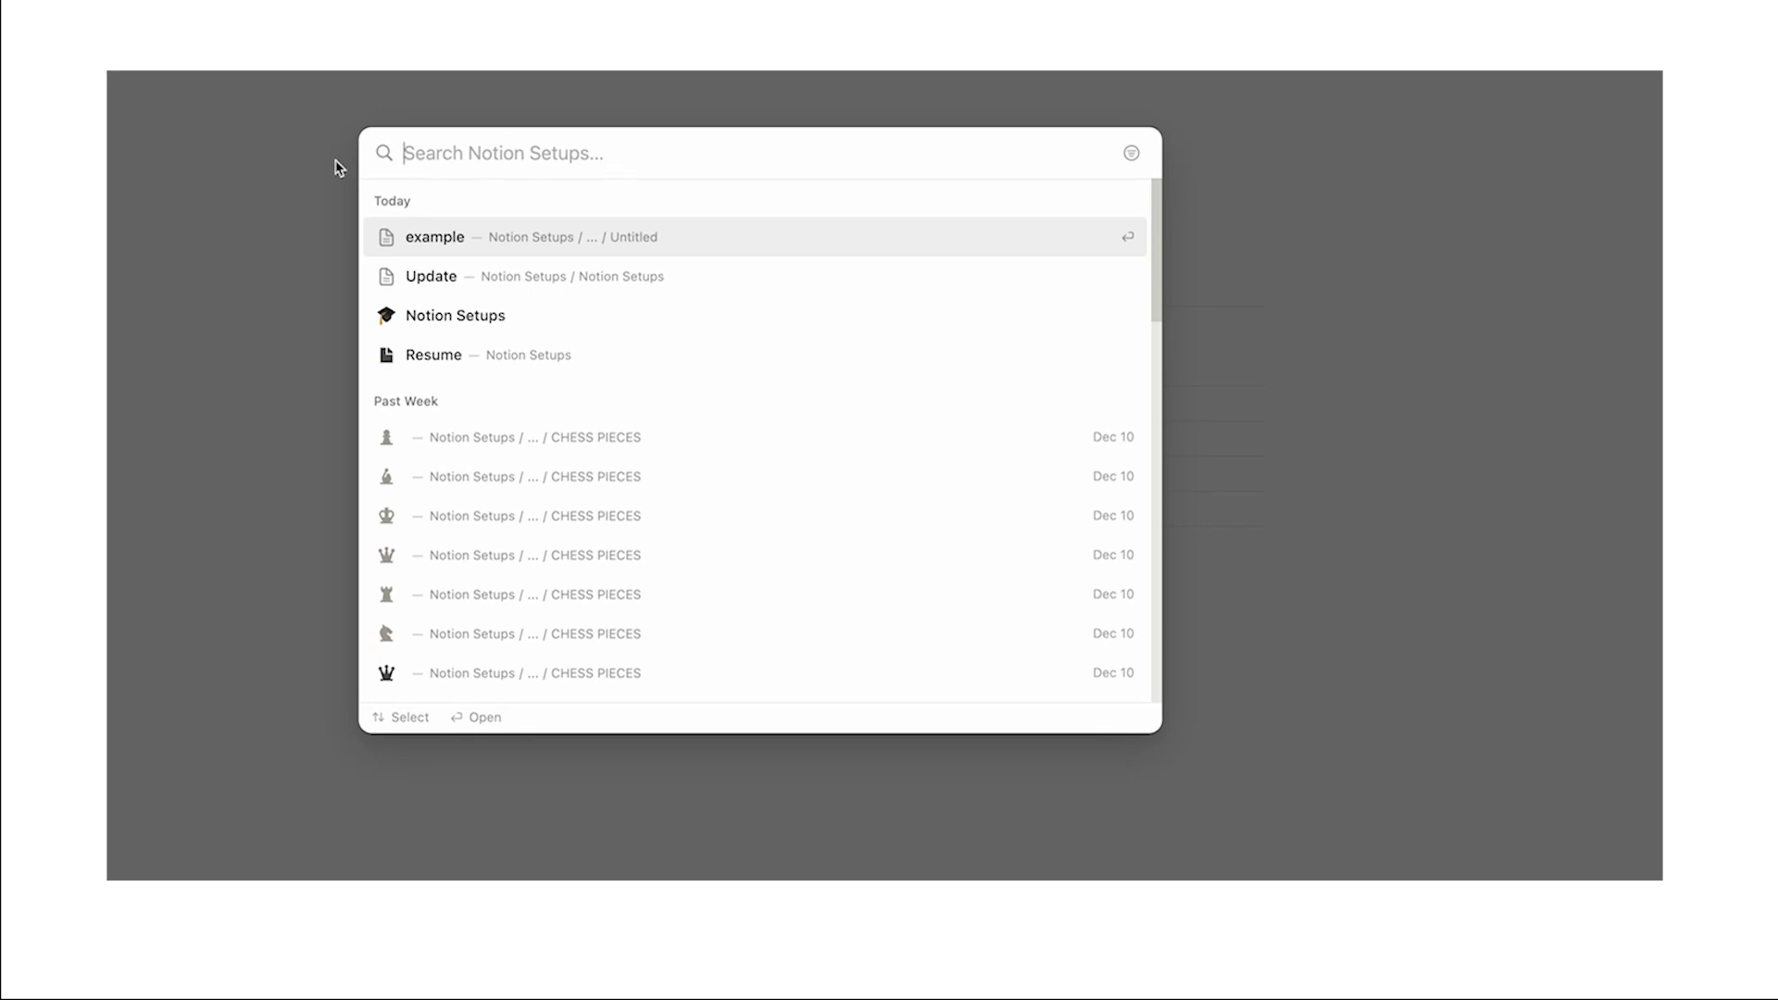
{"action": "left_click", "coordinate": [1132, 155]}
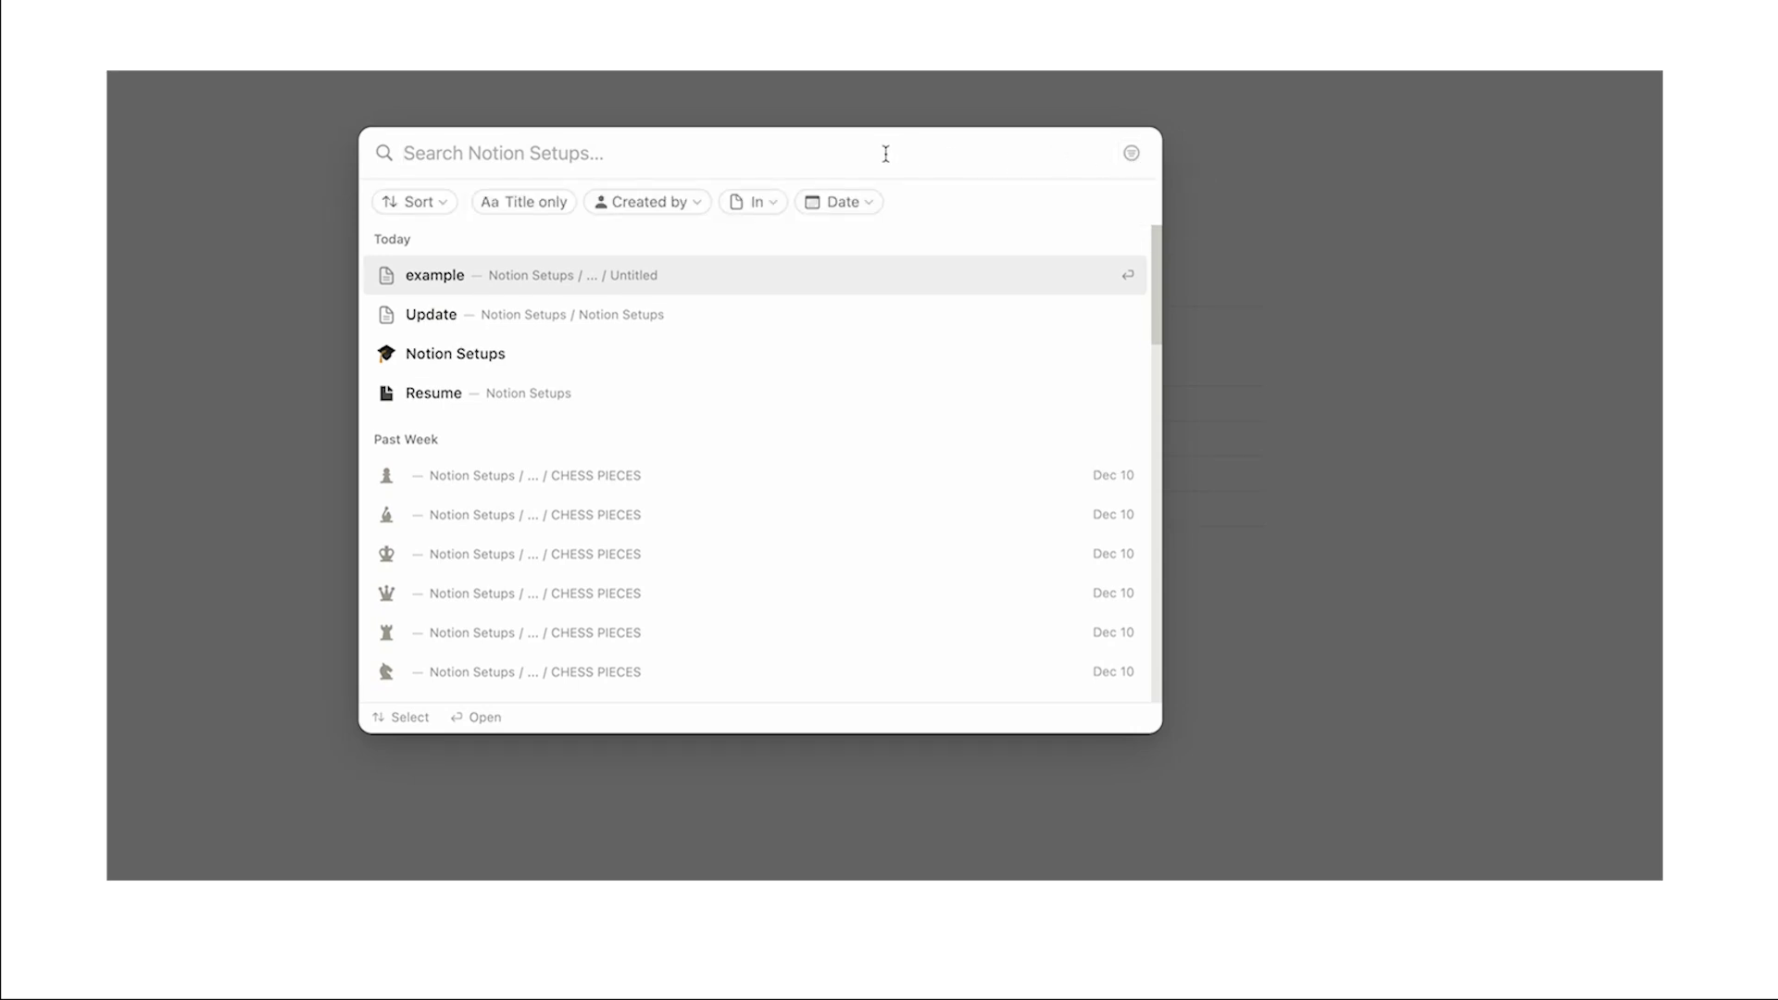
{"action": "left_click", "coordinate": [442, 198]}
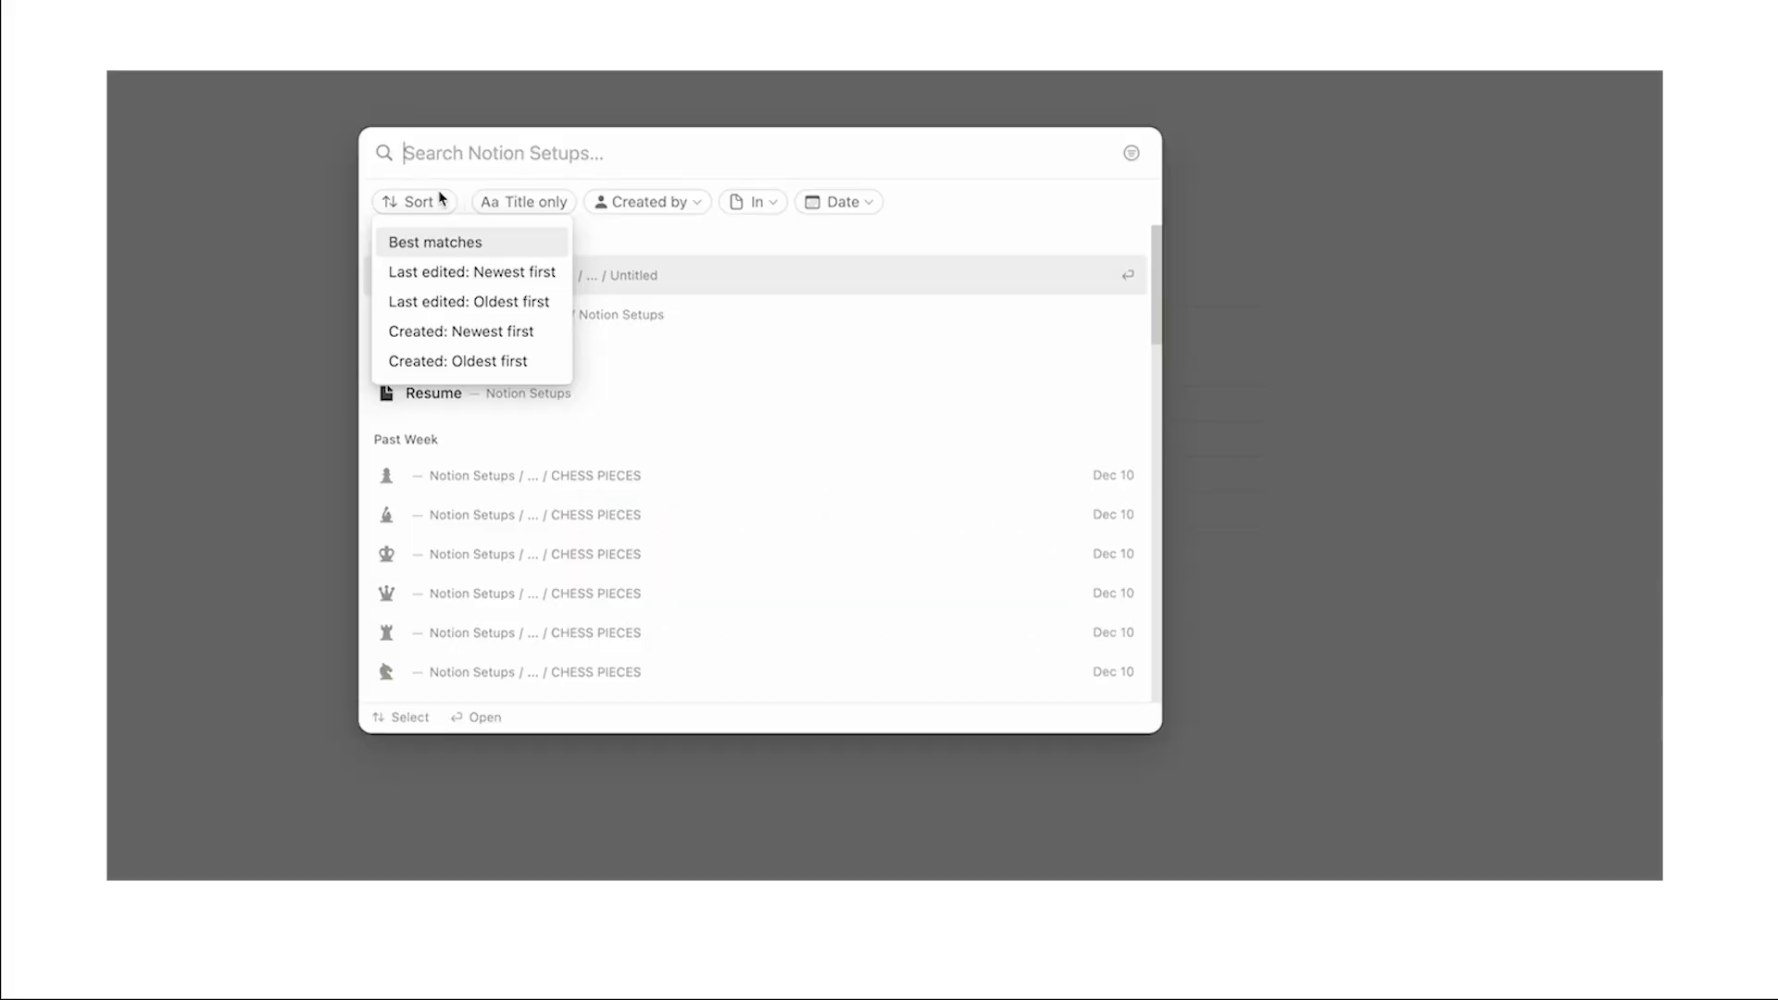
{"action": "left_click", "coordinate": [736, 111]}
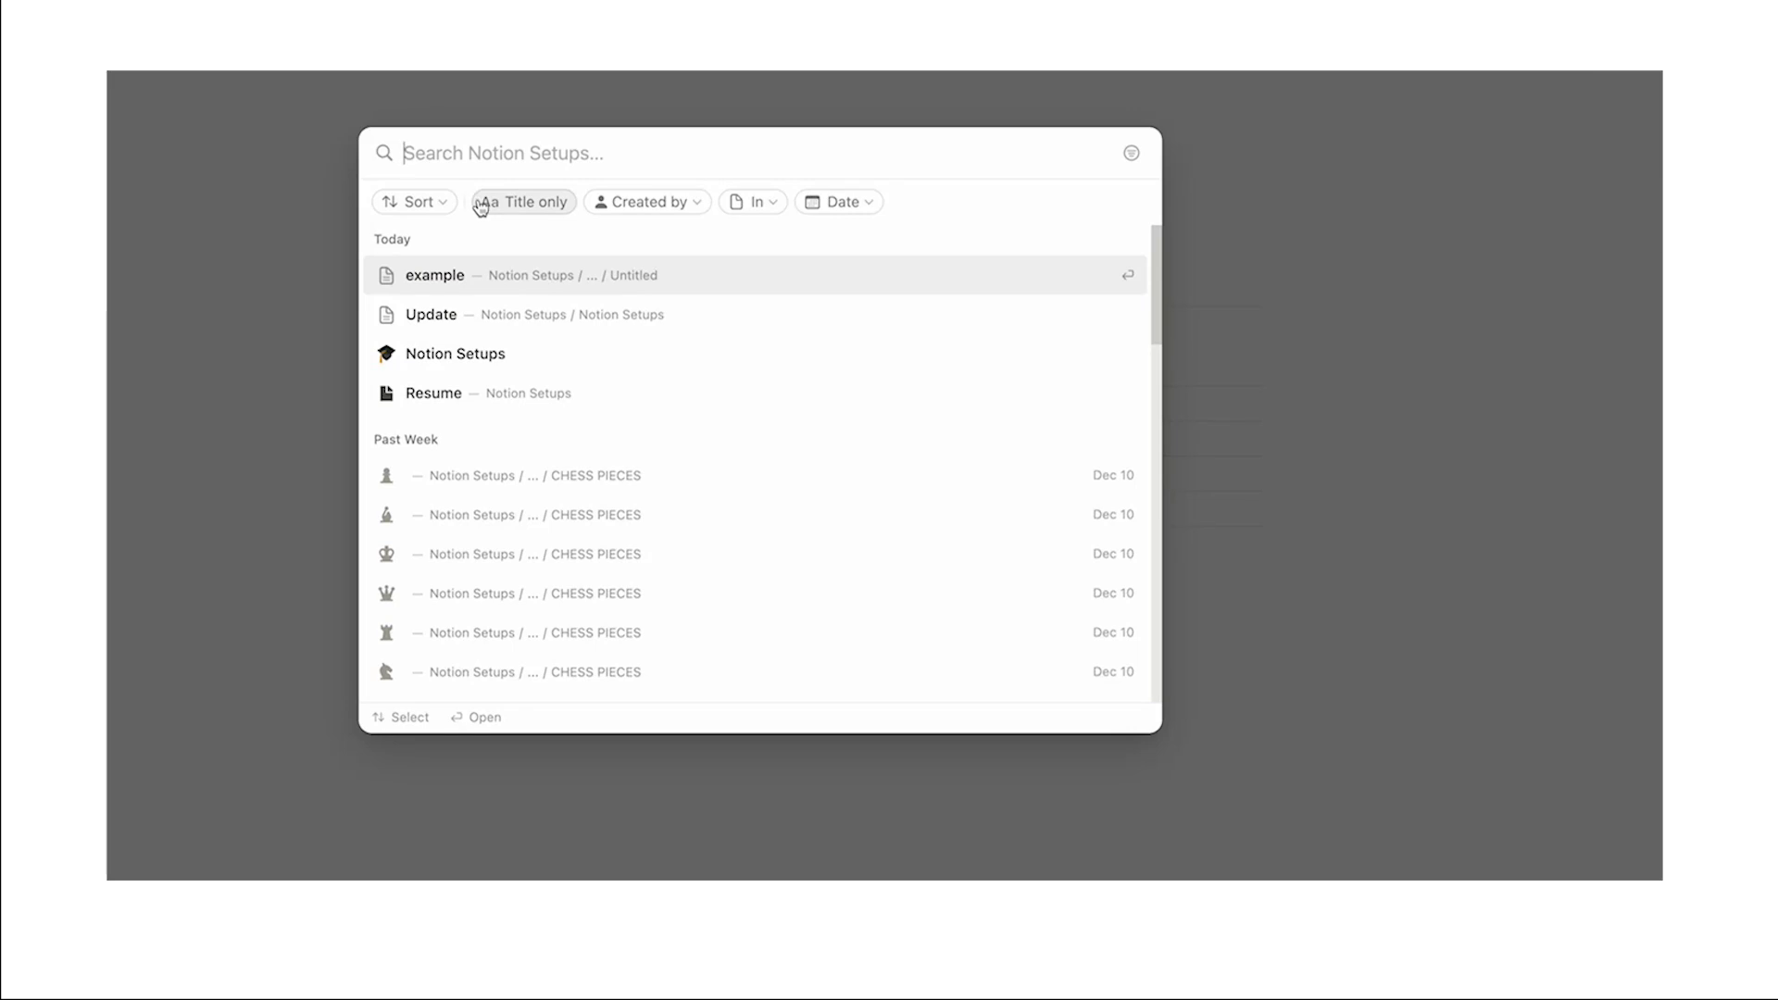
{"action": "type", "text": "resume"}
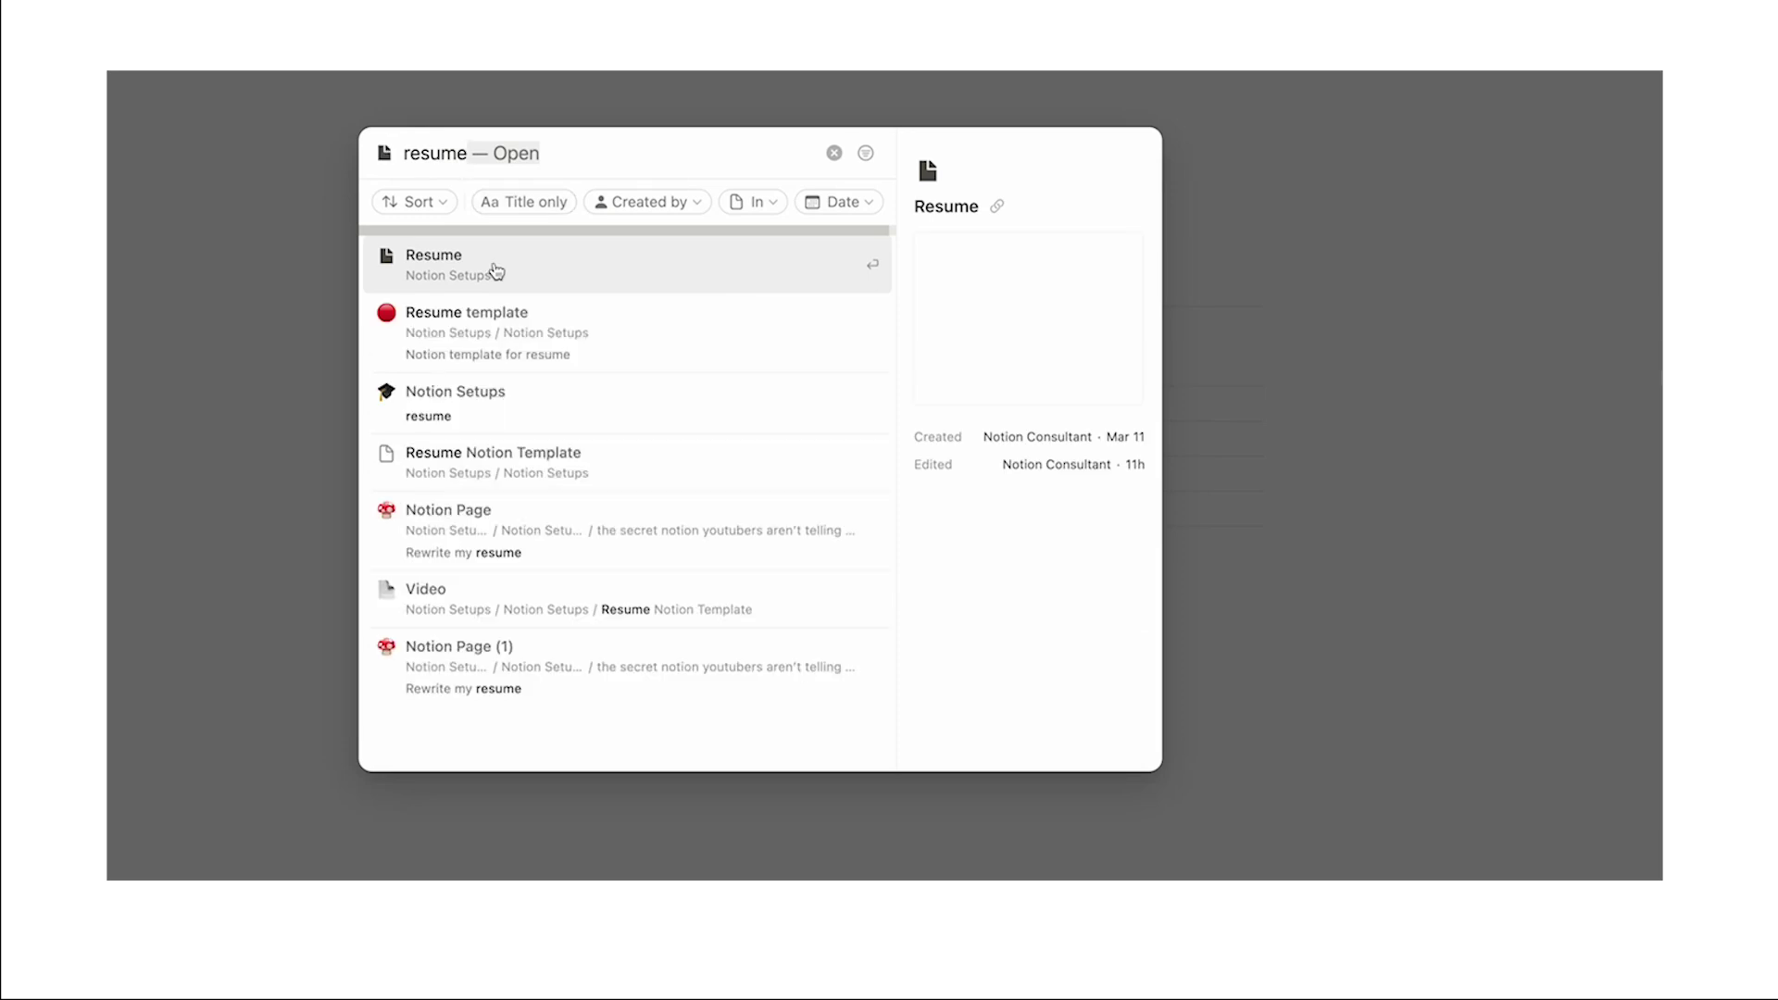
{"action": "left_click", "coordinate": [520, 204]}
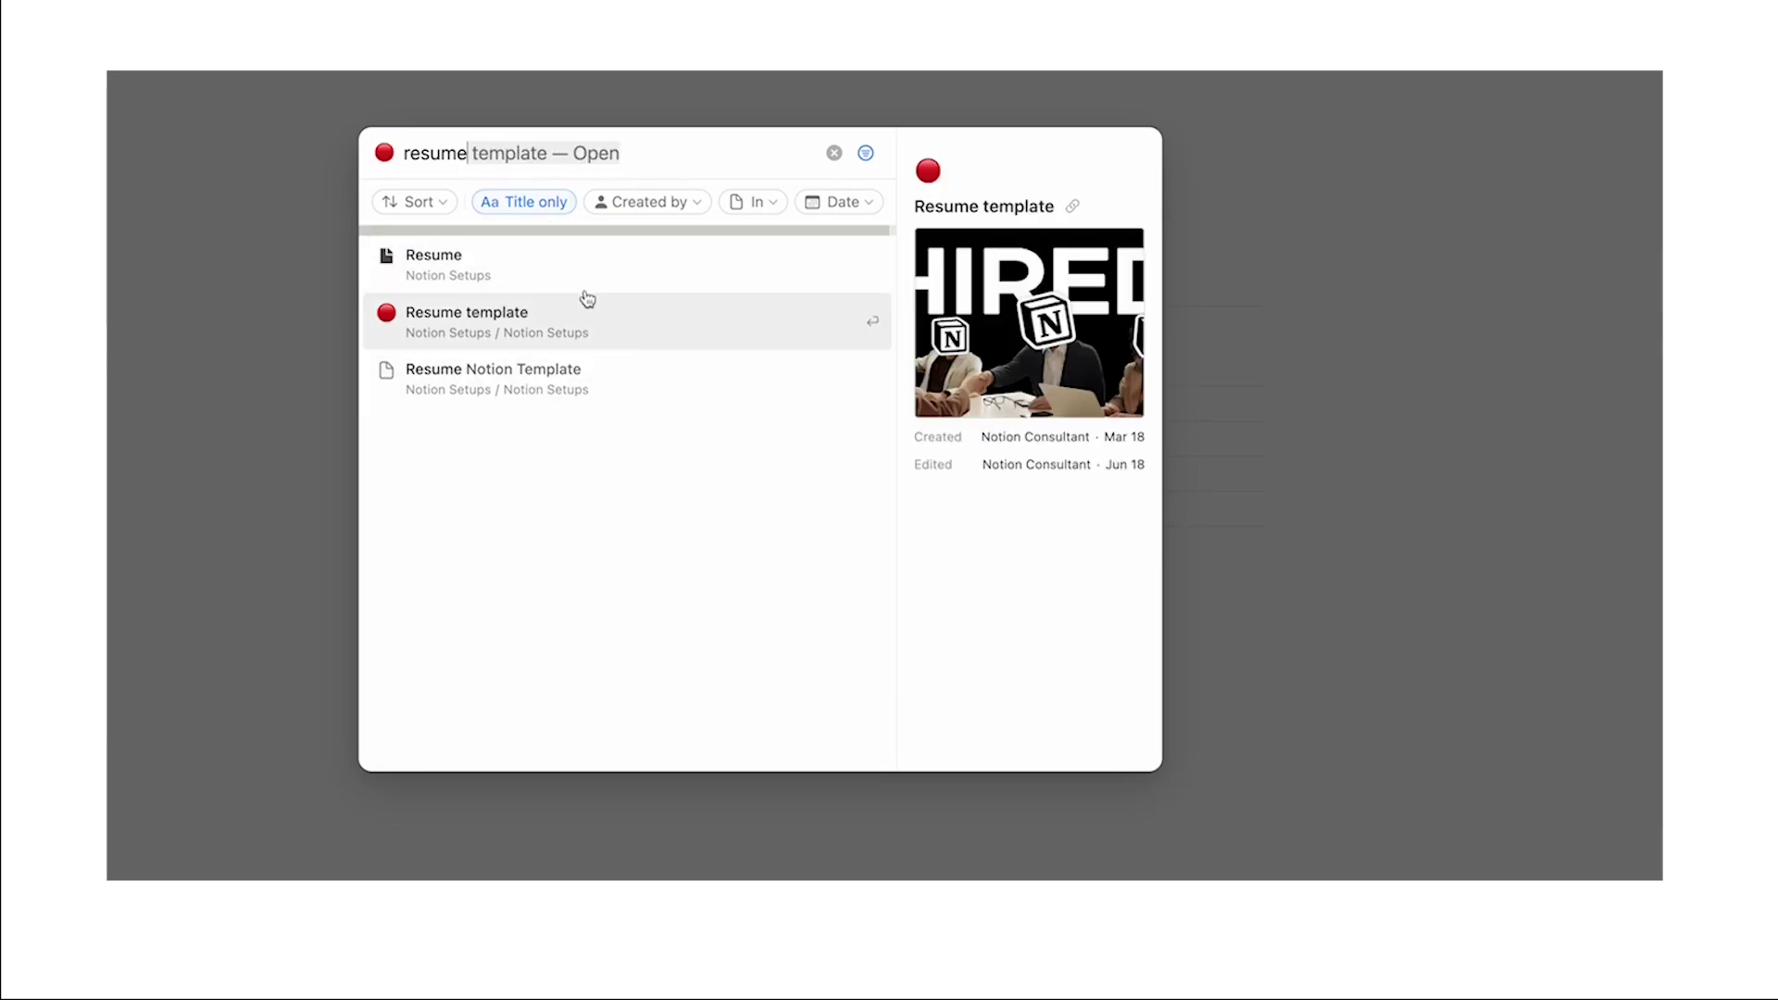
{"action": "left_click", "coordinate": [554, 214]}
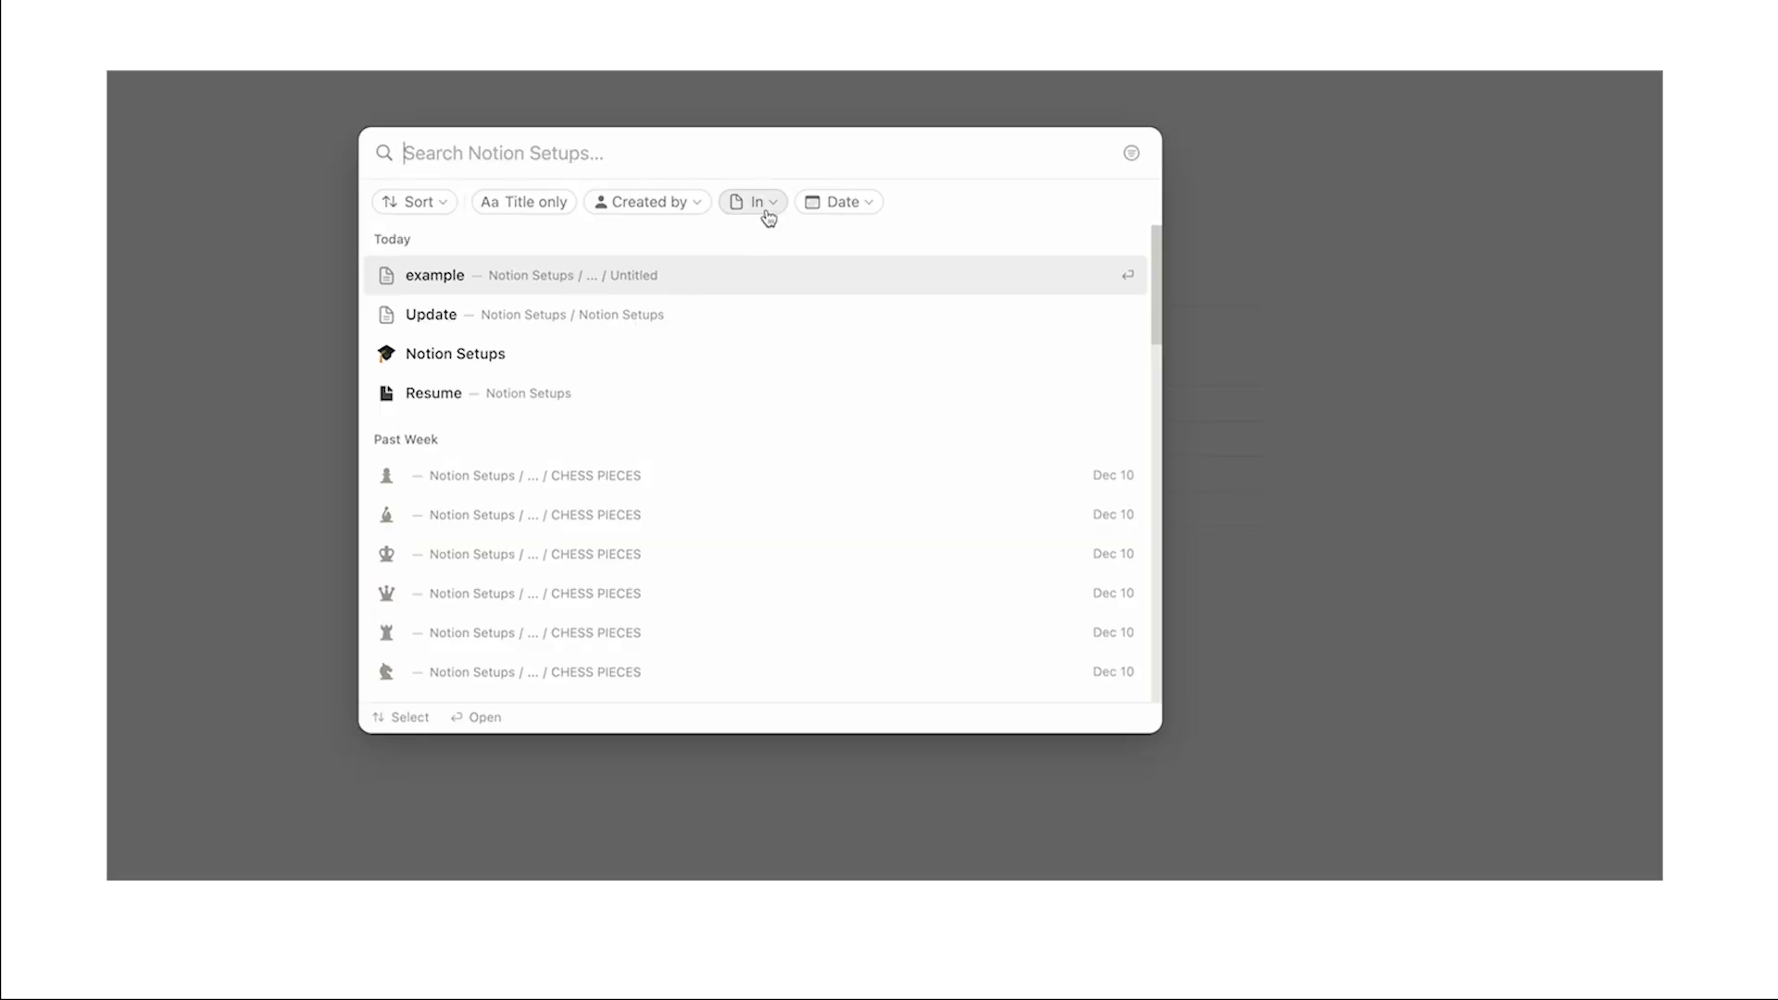
Search for 'resume' within the Resume page, then close search back to the example page.
{"action": "type", "text": "resume"}
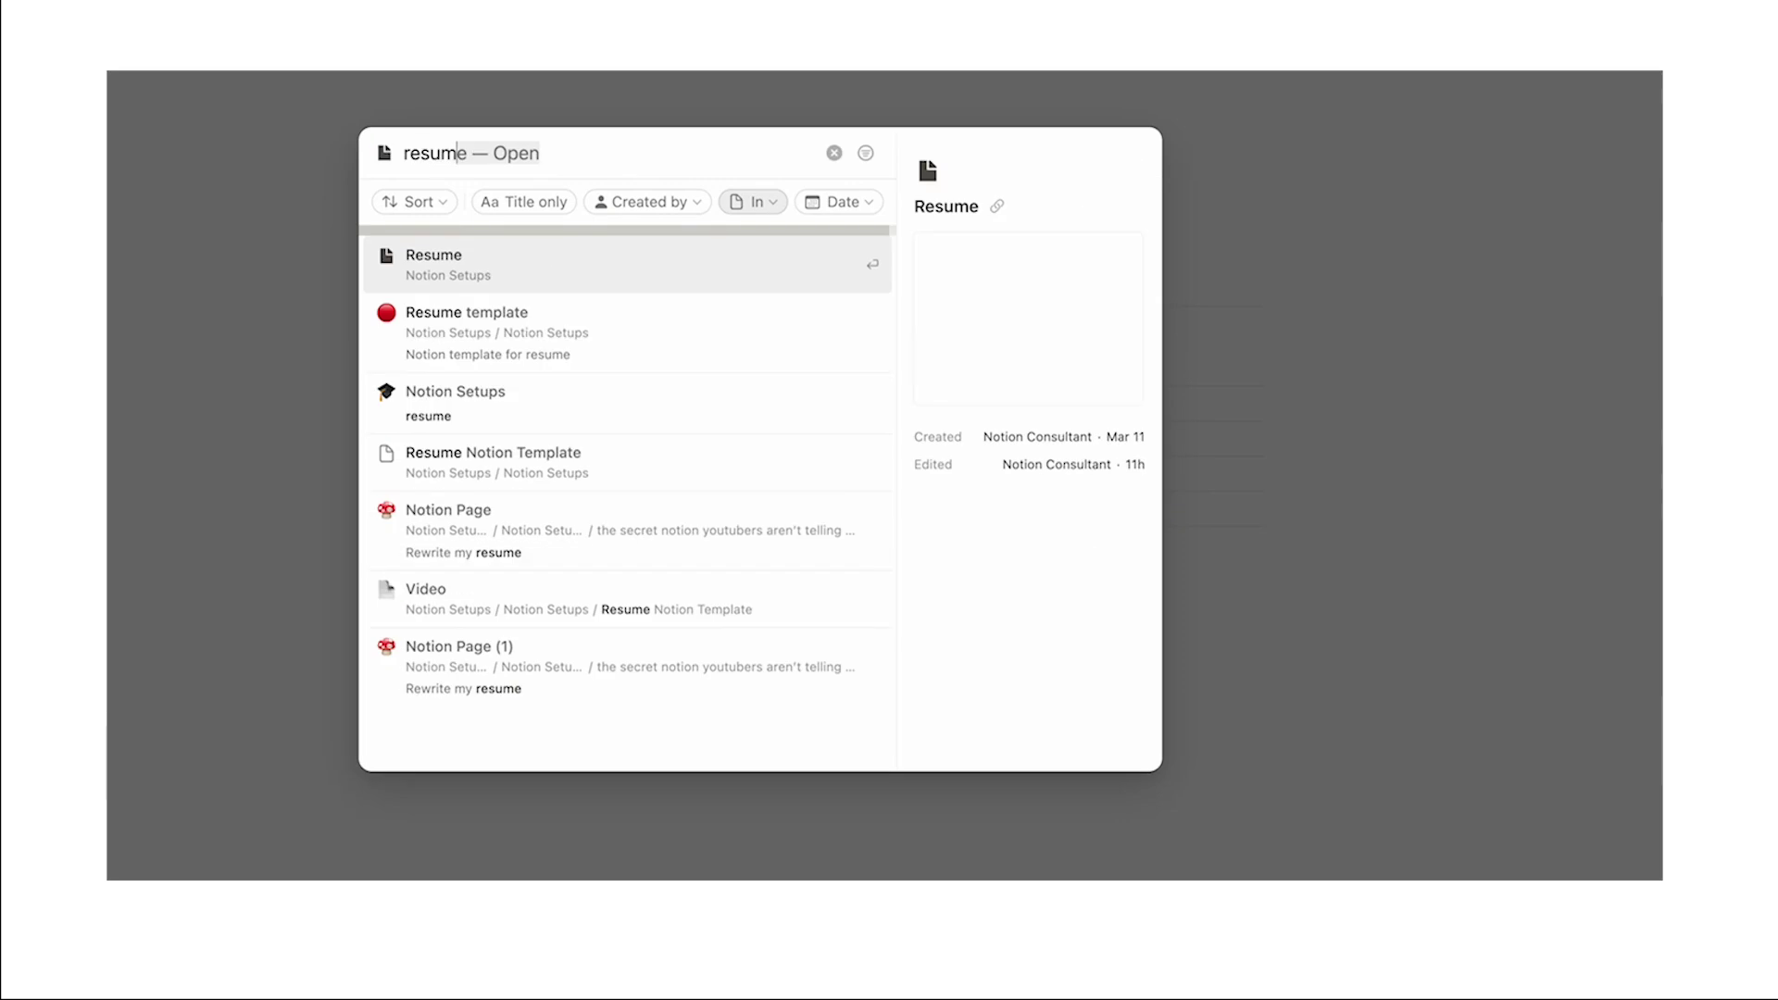
{"action": "left_click", "coordinate": [768, 215]}
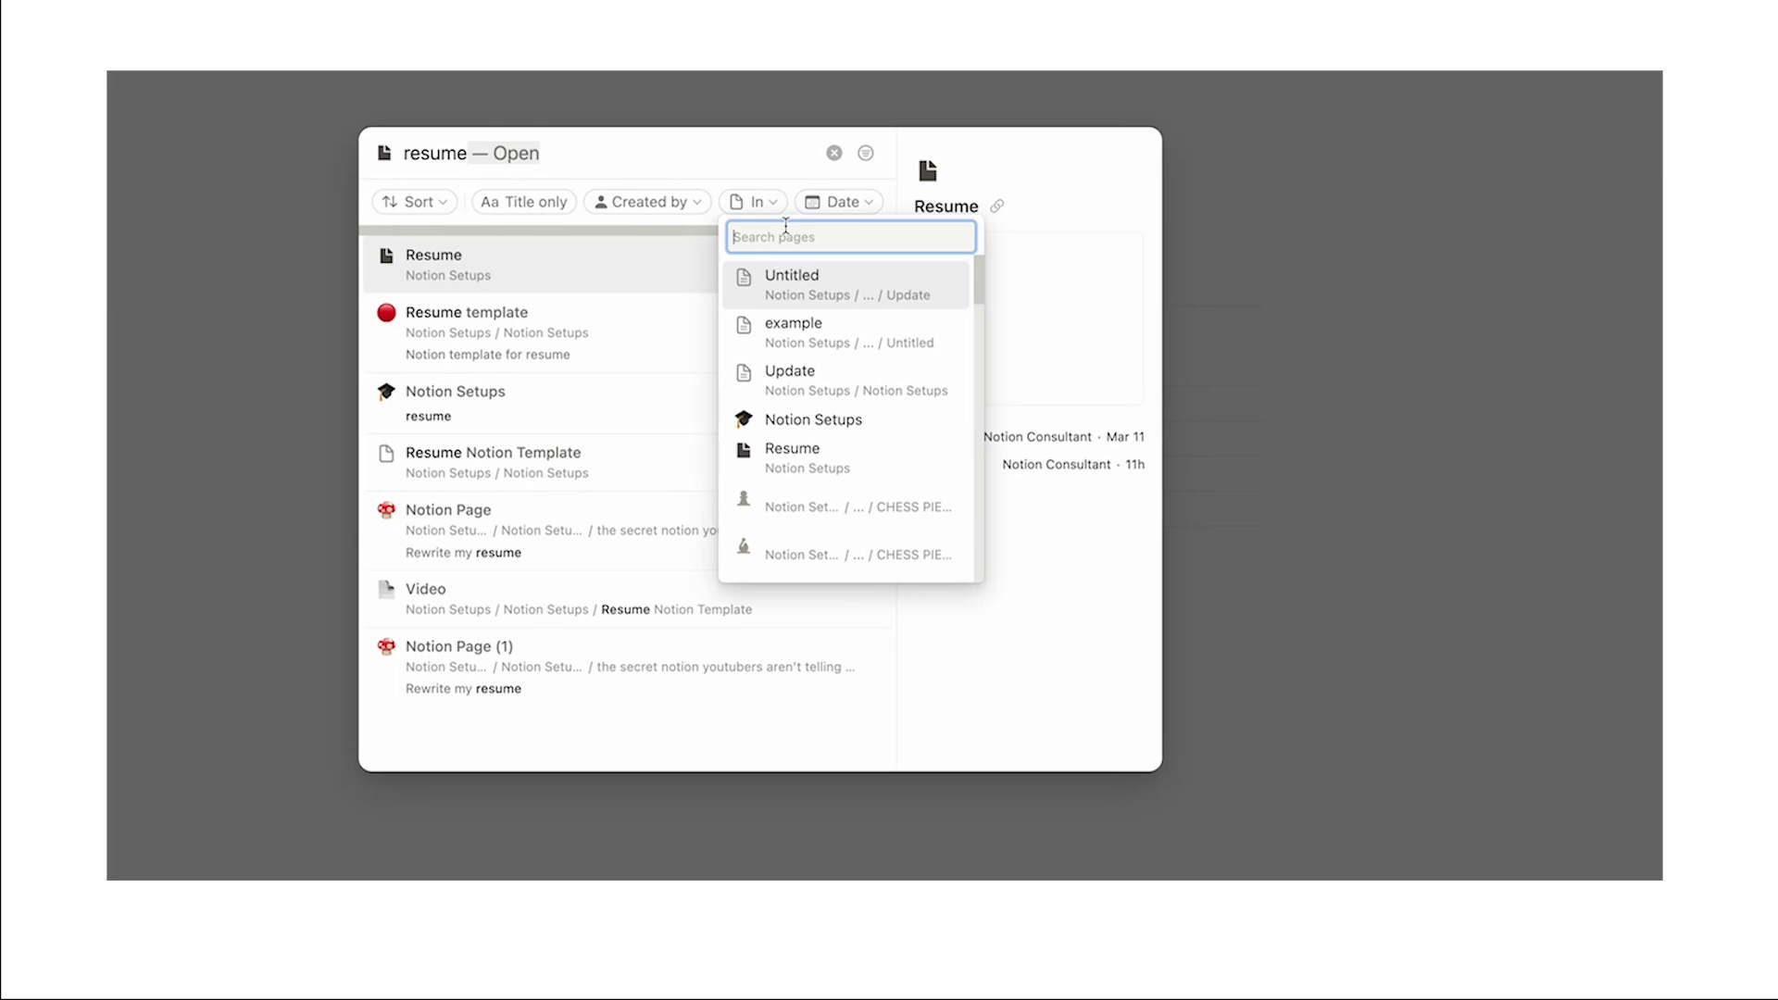
{"action": "left_click", "coordinate": [832, 452]}
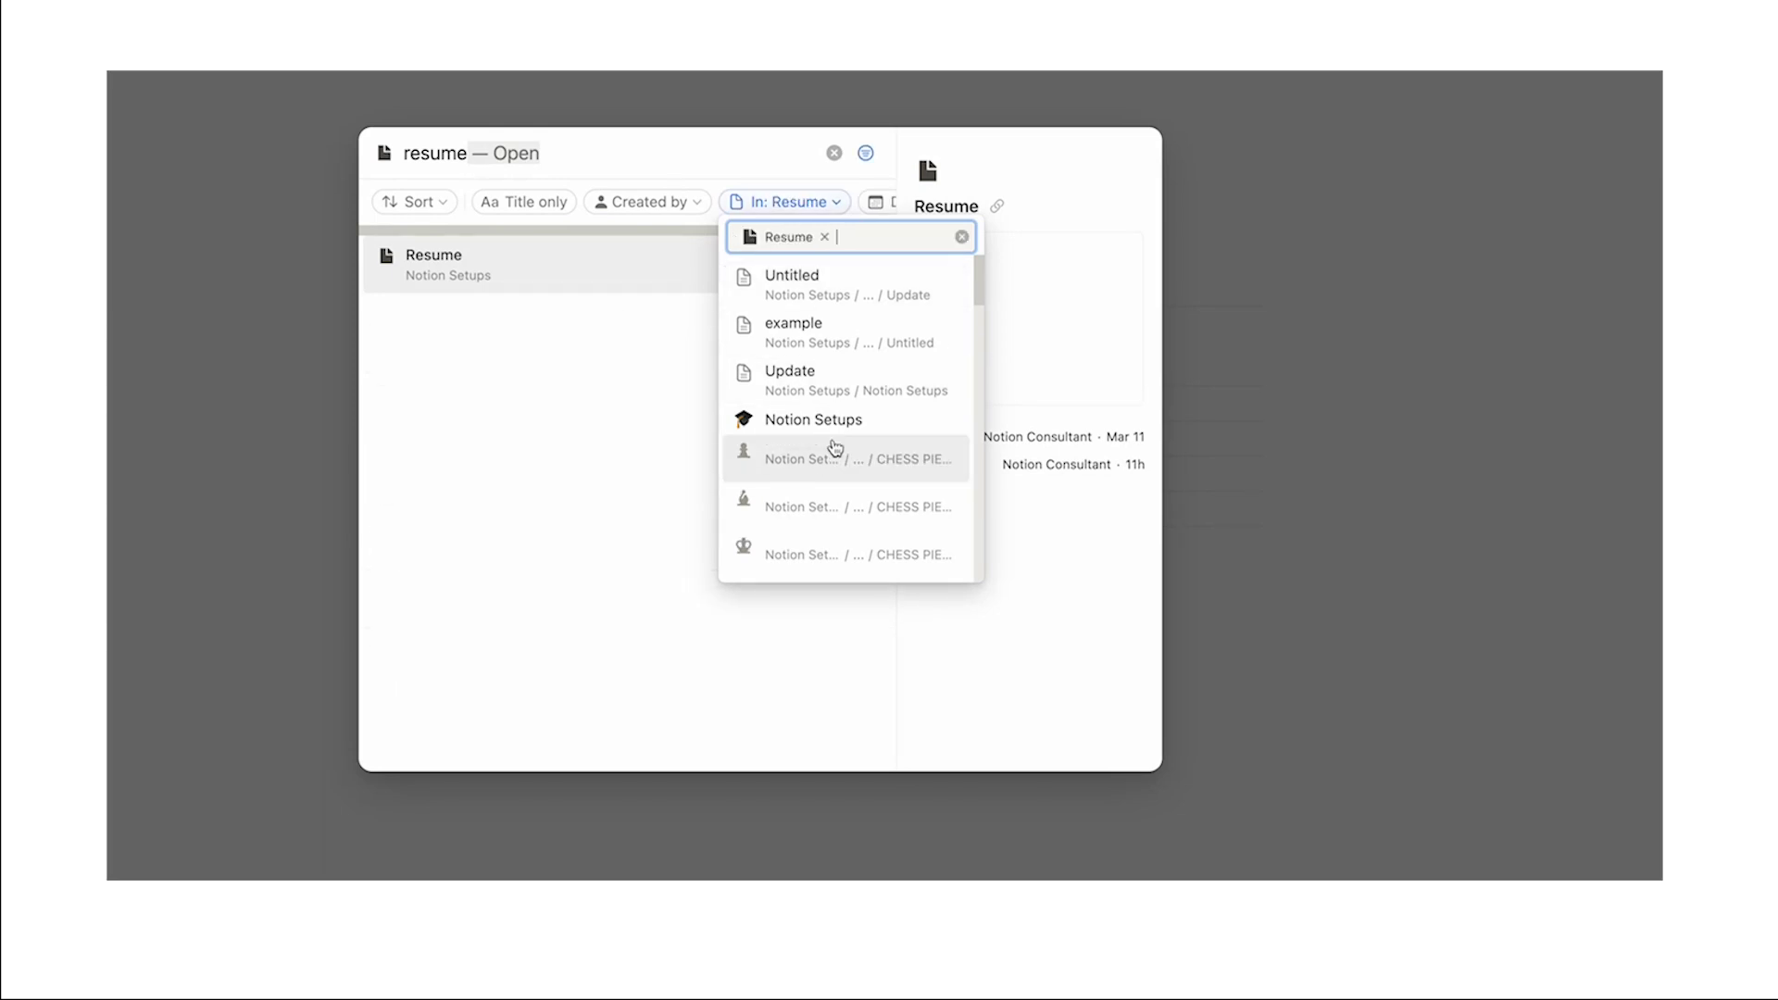
{"action": "left_click", "coordinate": [661, 429]}
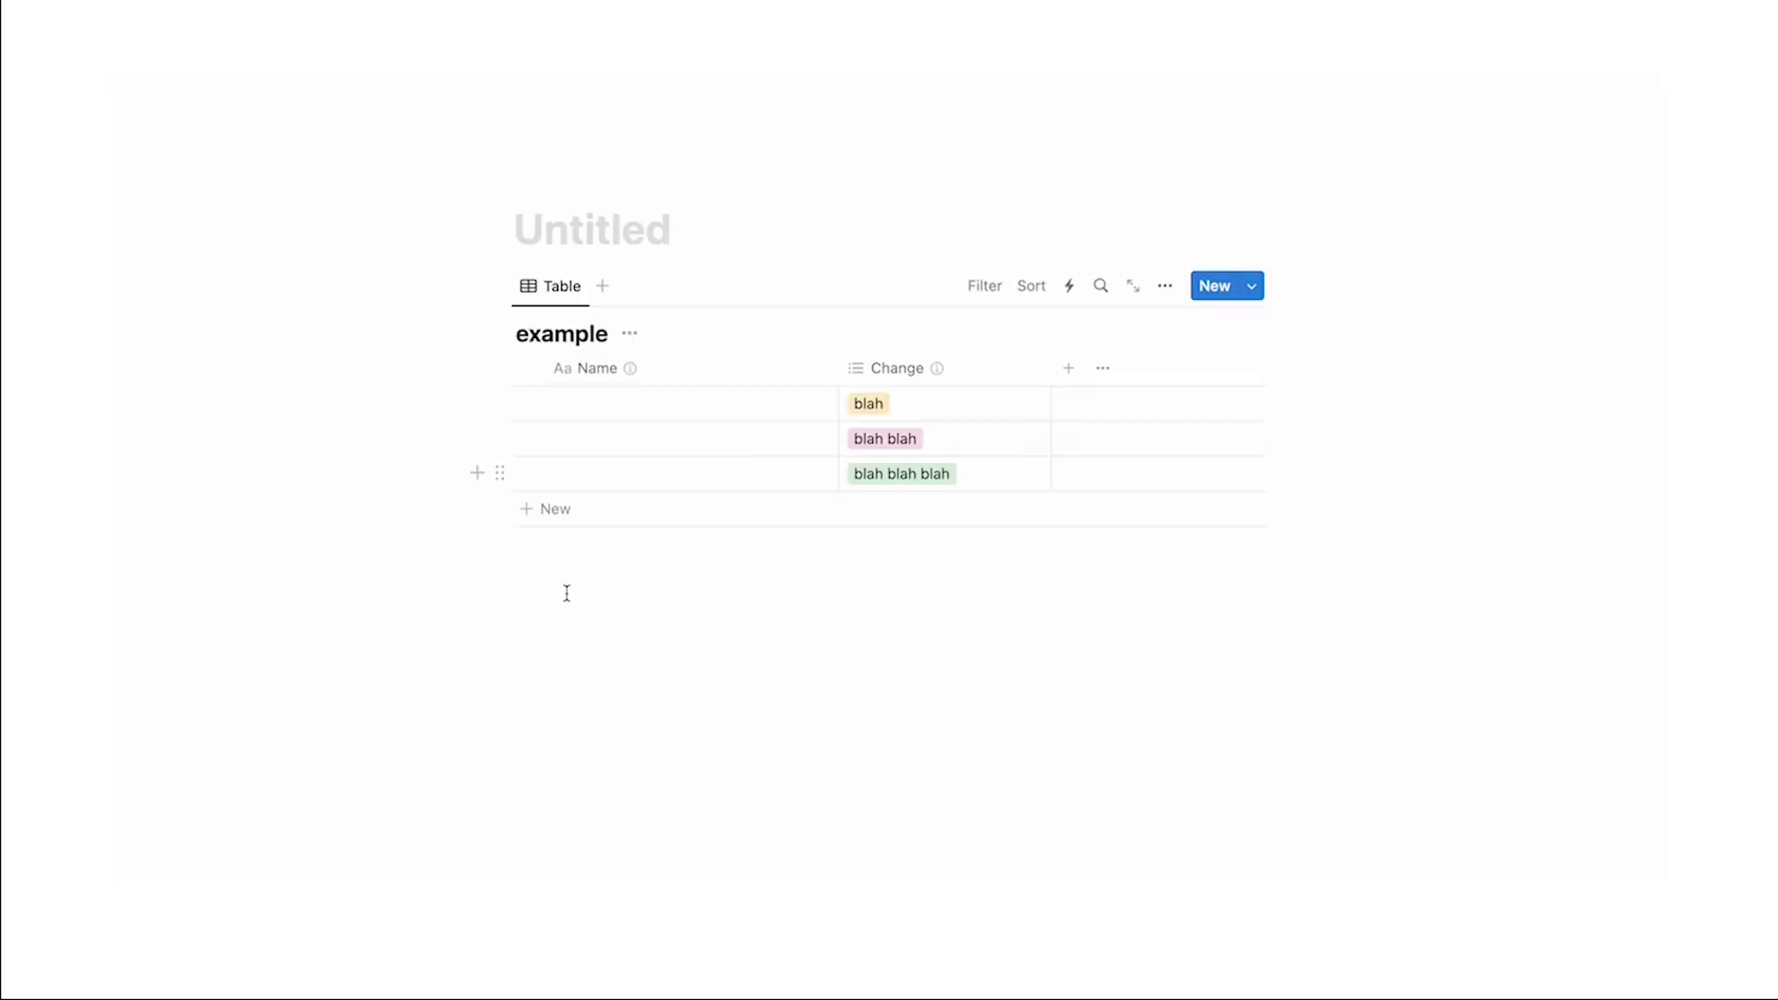
{"action": "left_click", "coordinate": [591, 608]}
Create an 'examply' subpage containing a nested 'loremy ipsum' page.
{"action": "type", "text": "/"}
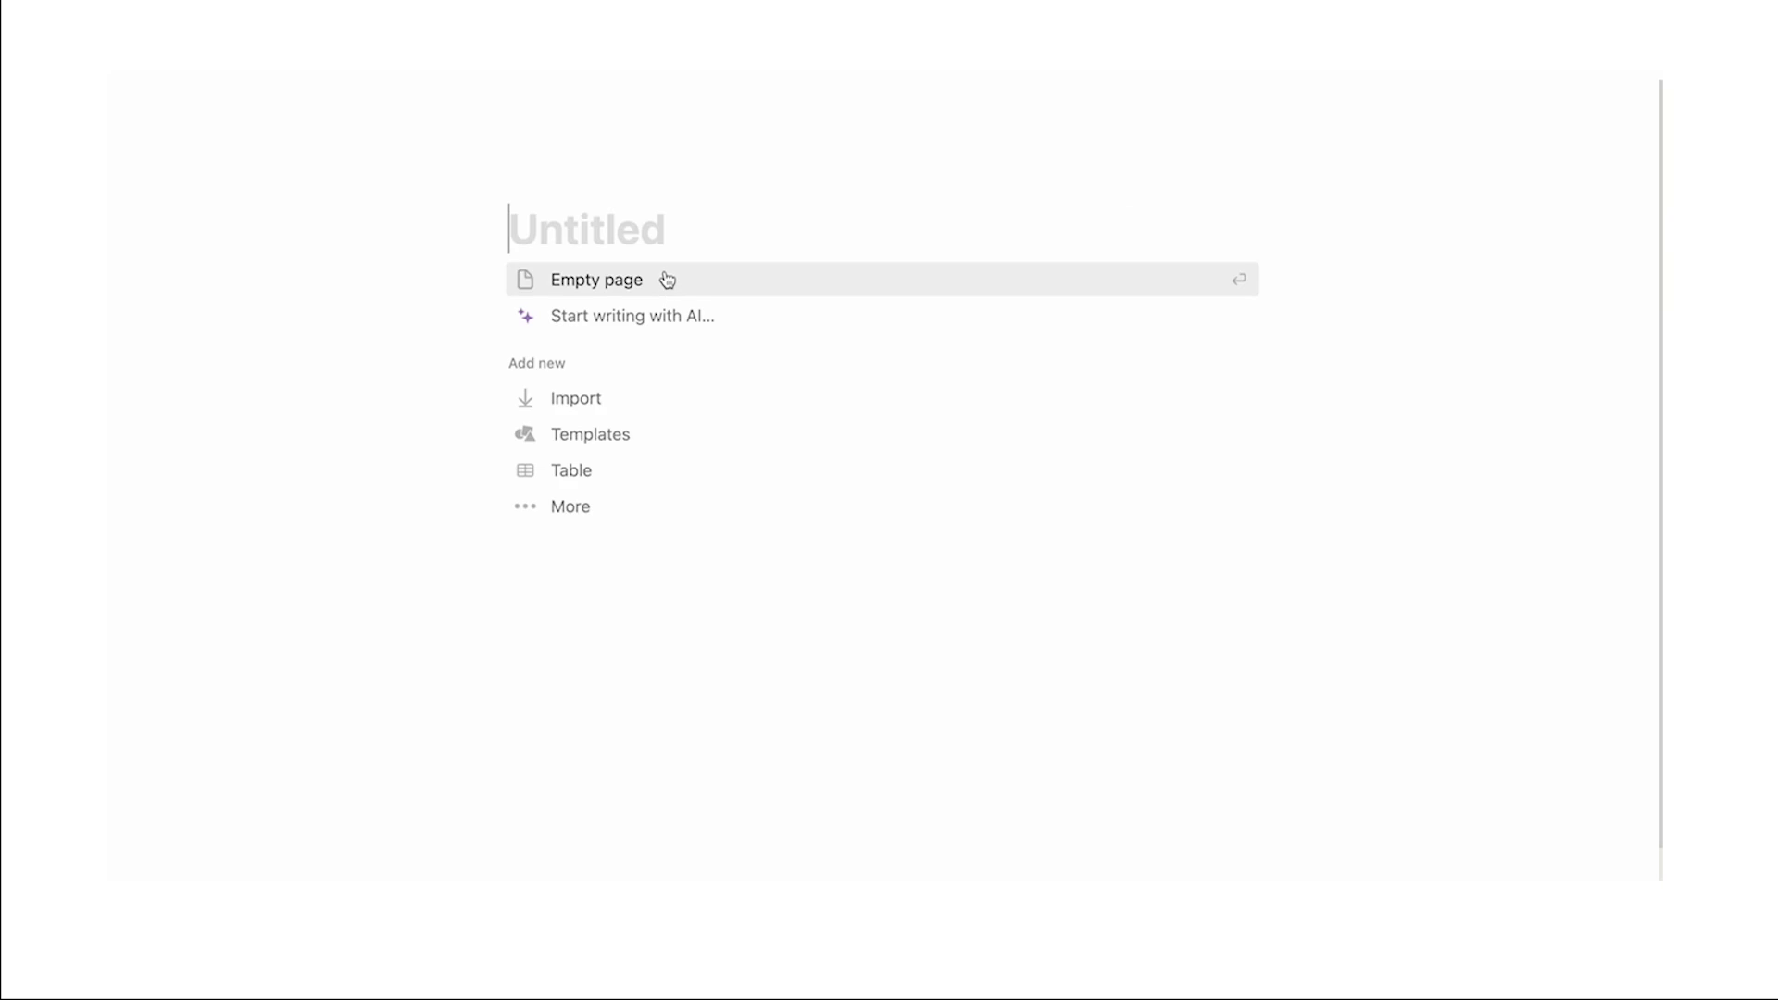
{"action": "type", "text": "examply"}
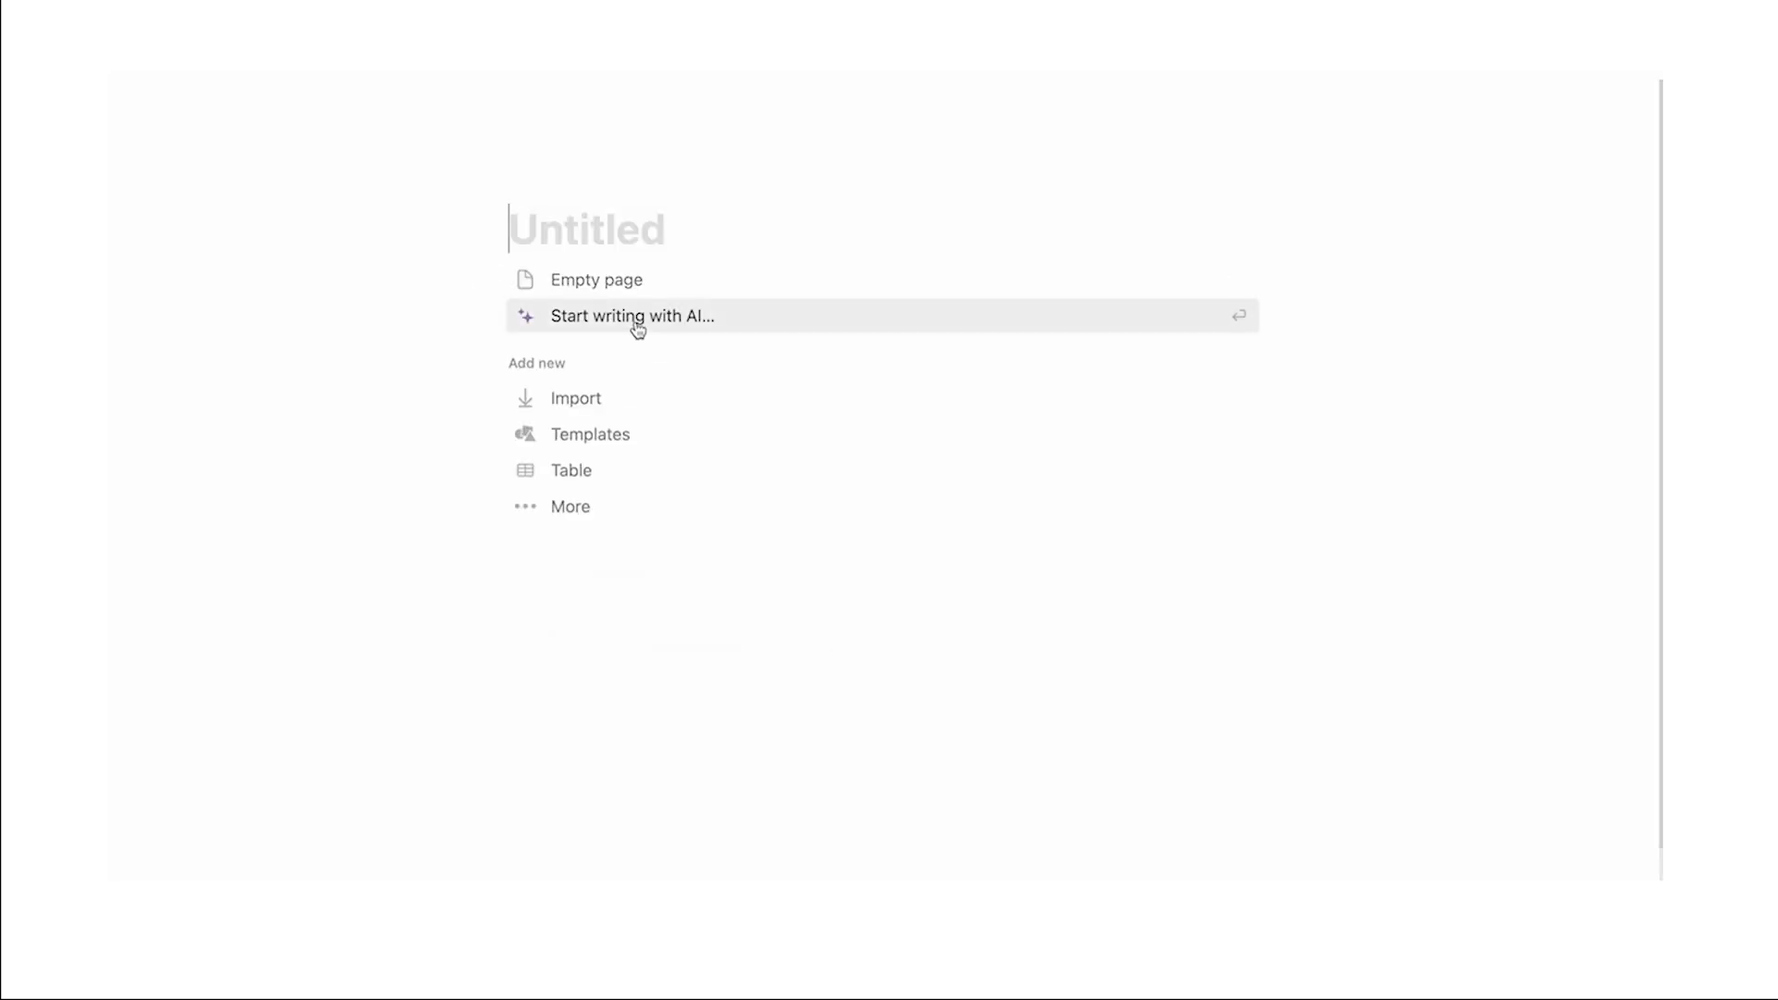
{"action": "type", "text": "loremy ipsum"}
{"action": "key", "text": "Return"}
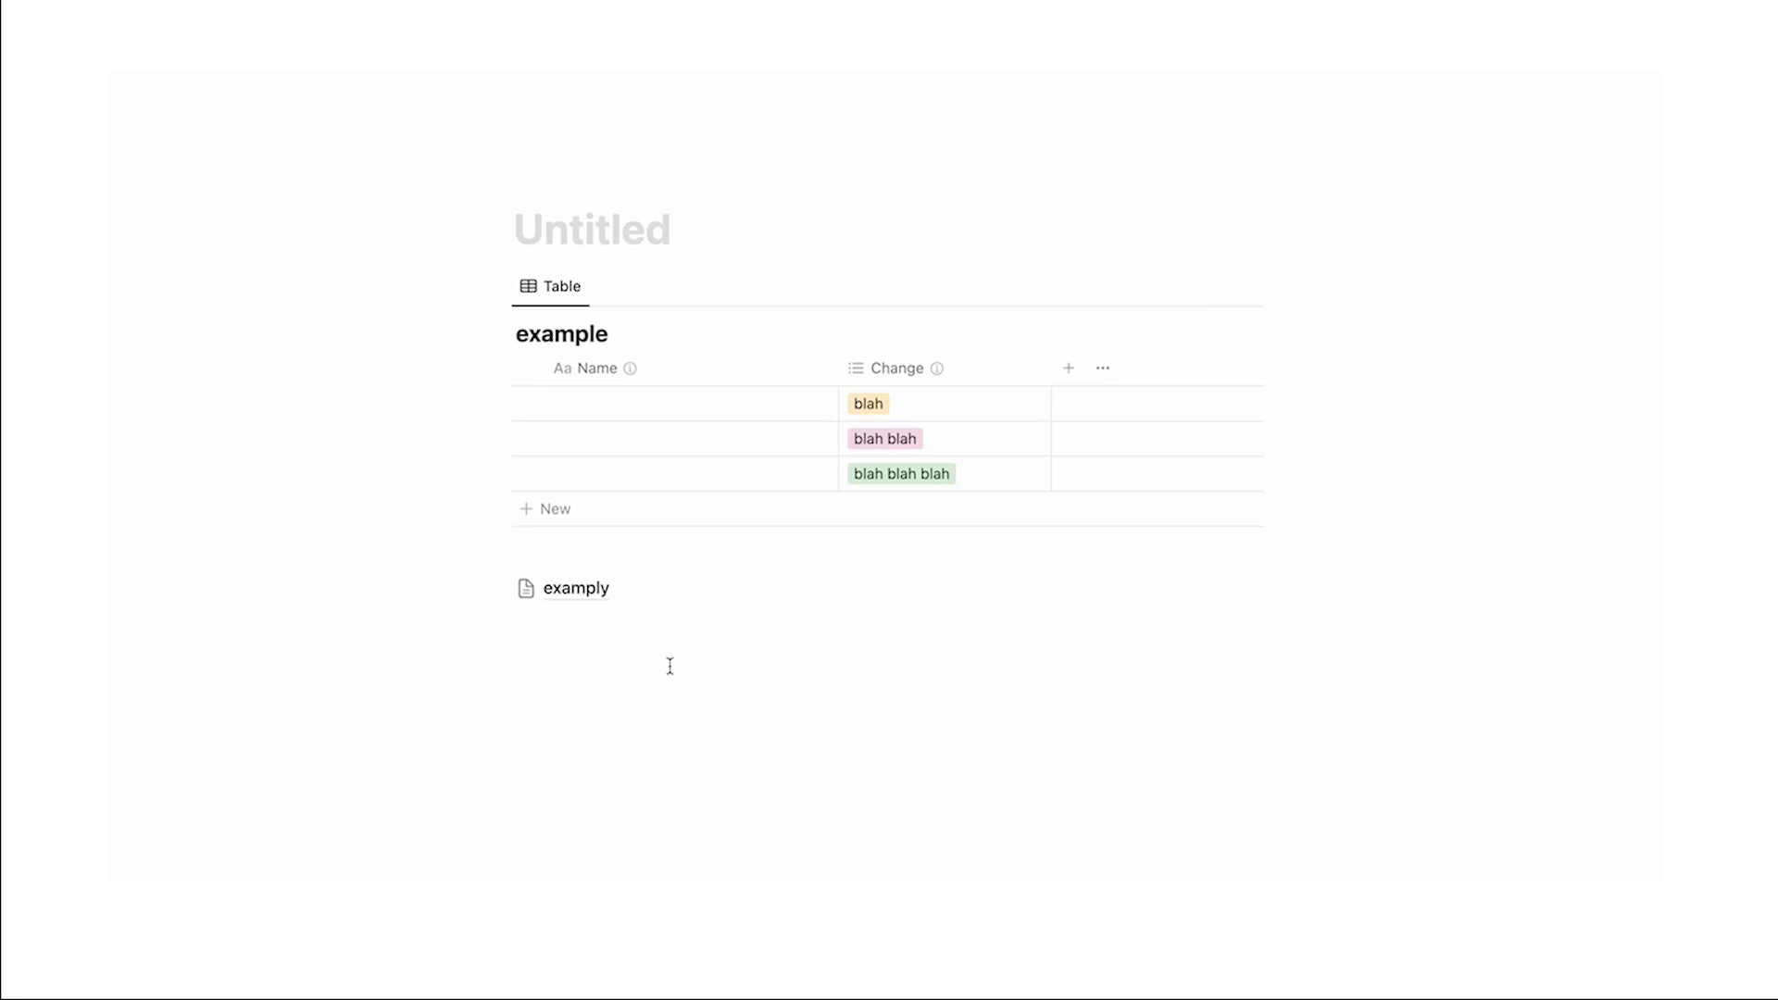
Add the line 'cowboys' below the examply link and search the workspace for cowboys.
{"action": "left_click", "coordinate": [669, 664]}
{"action": "type", "text": "cowboys"}
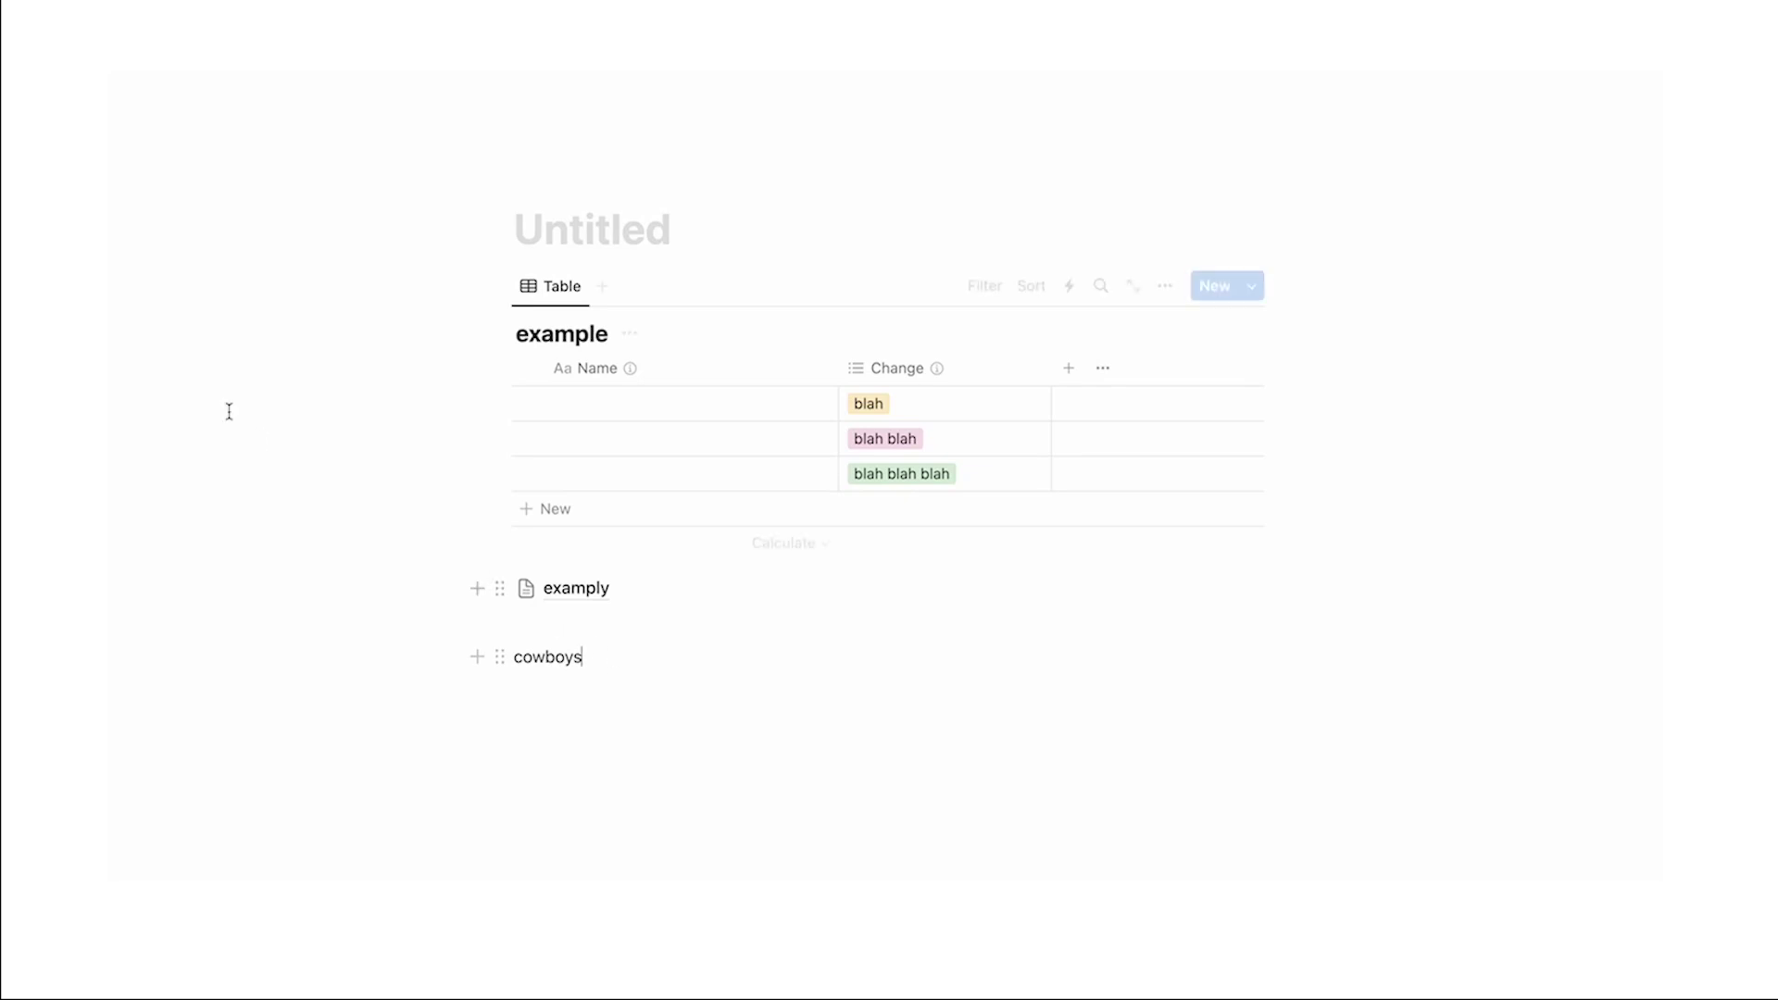
{"action": "key", "text": "super+p"}
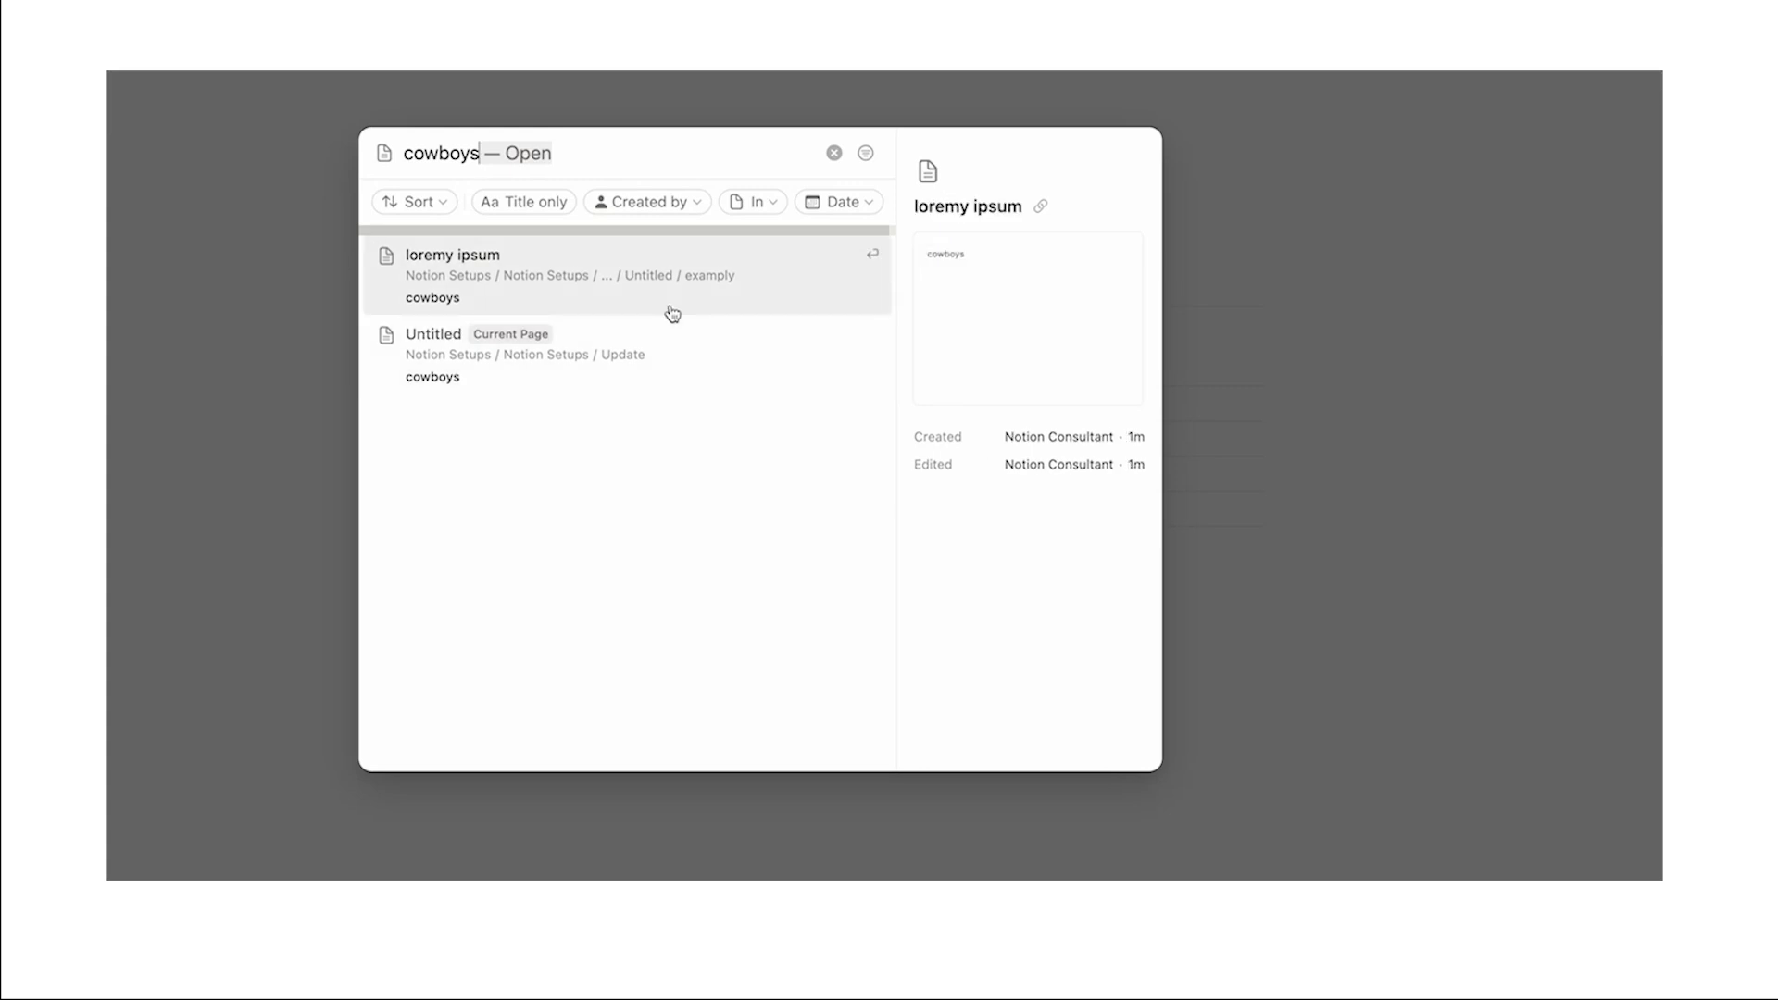
Restrict the cowboys search to loremy ipsum, then clear the query and filter.
{"action": "left_click", "coordinate": [745, 203]}
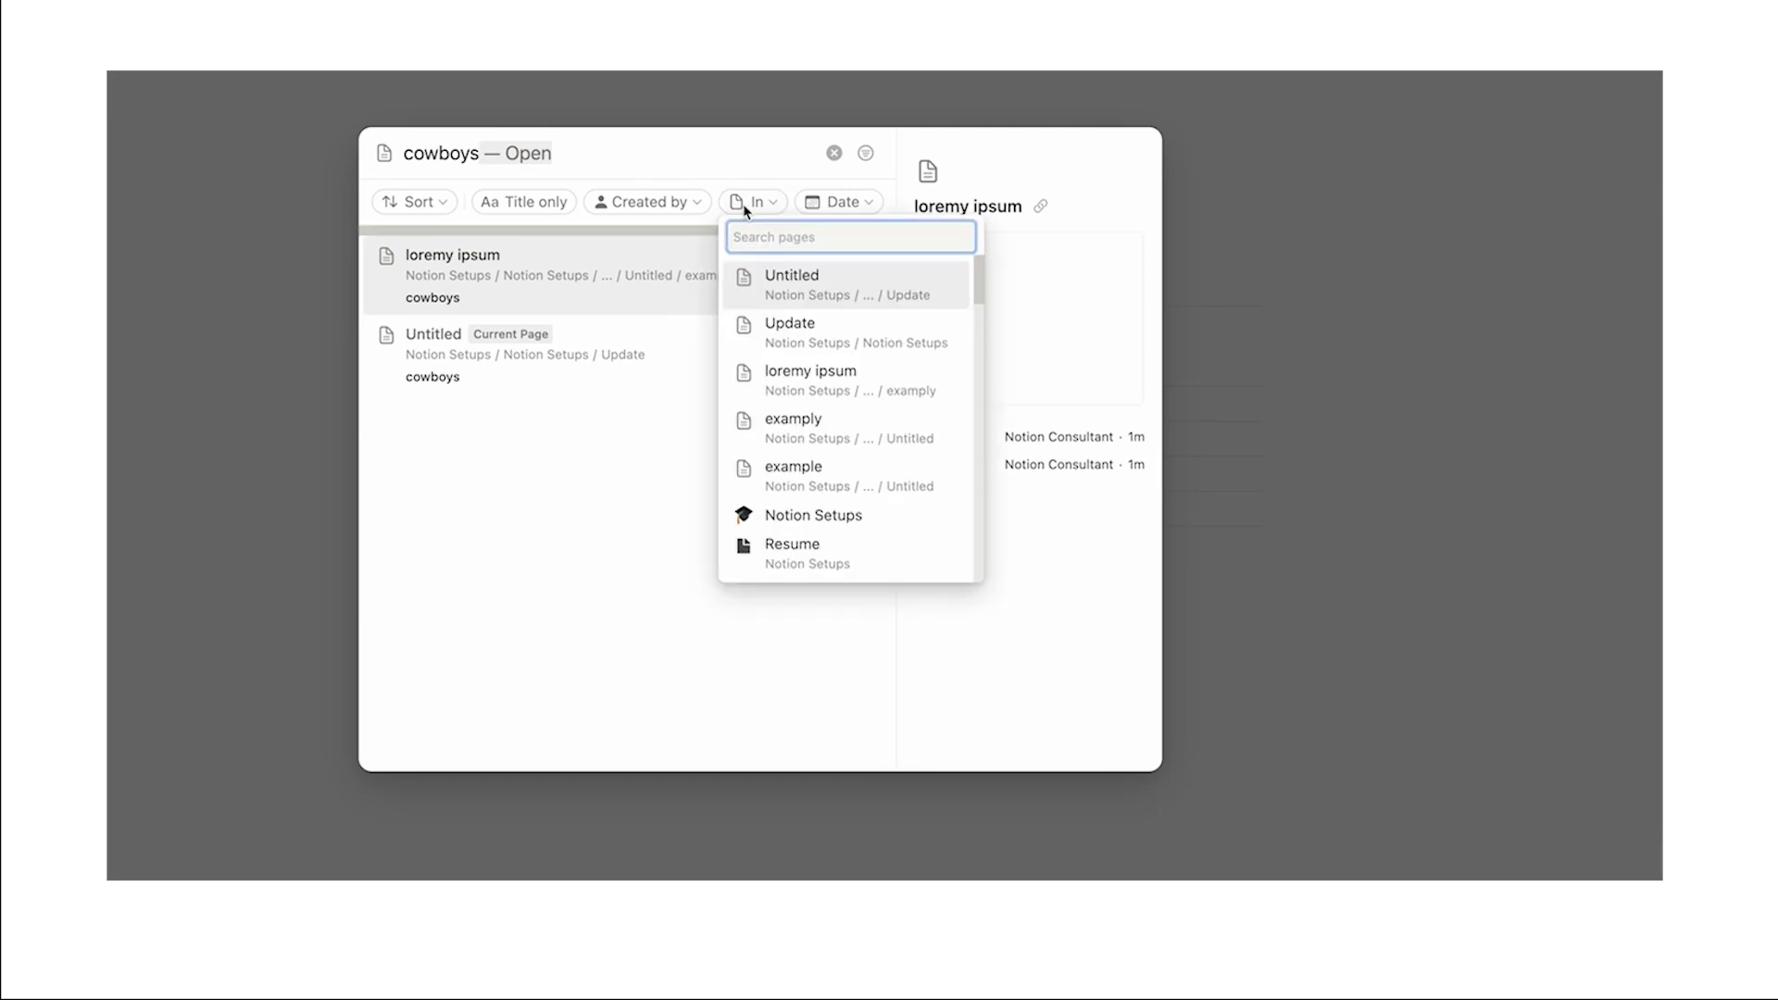
{"action": "left_click", "coordinate": [836, 382]}
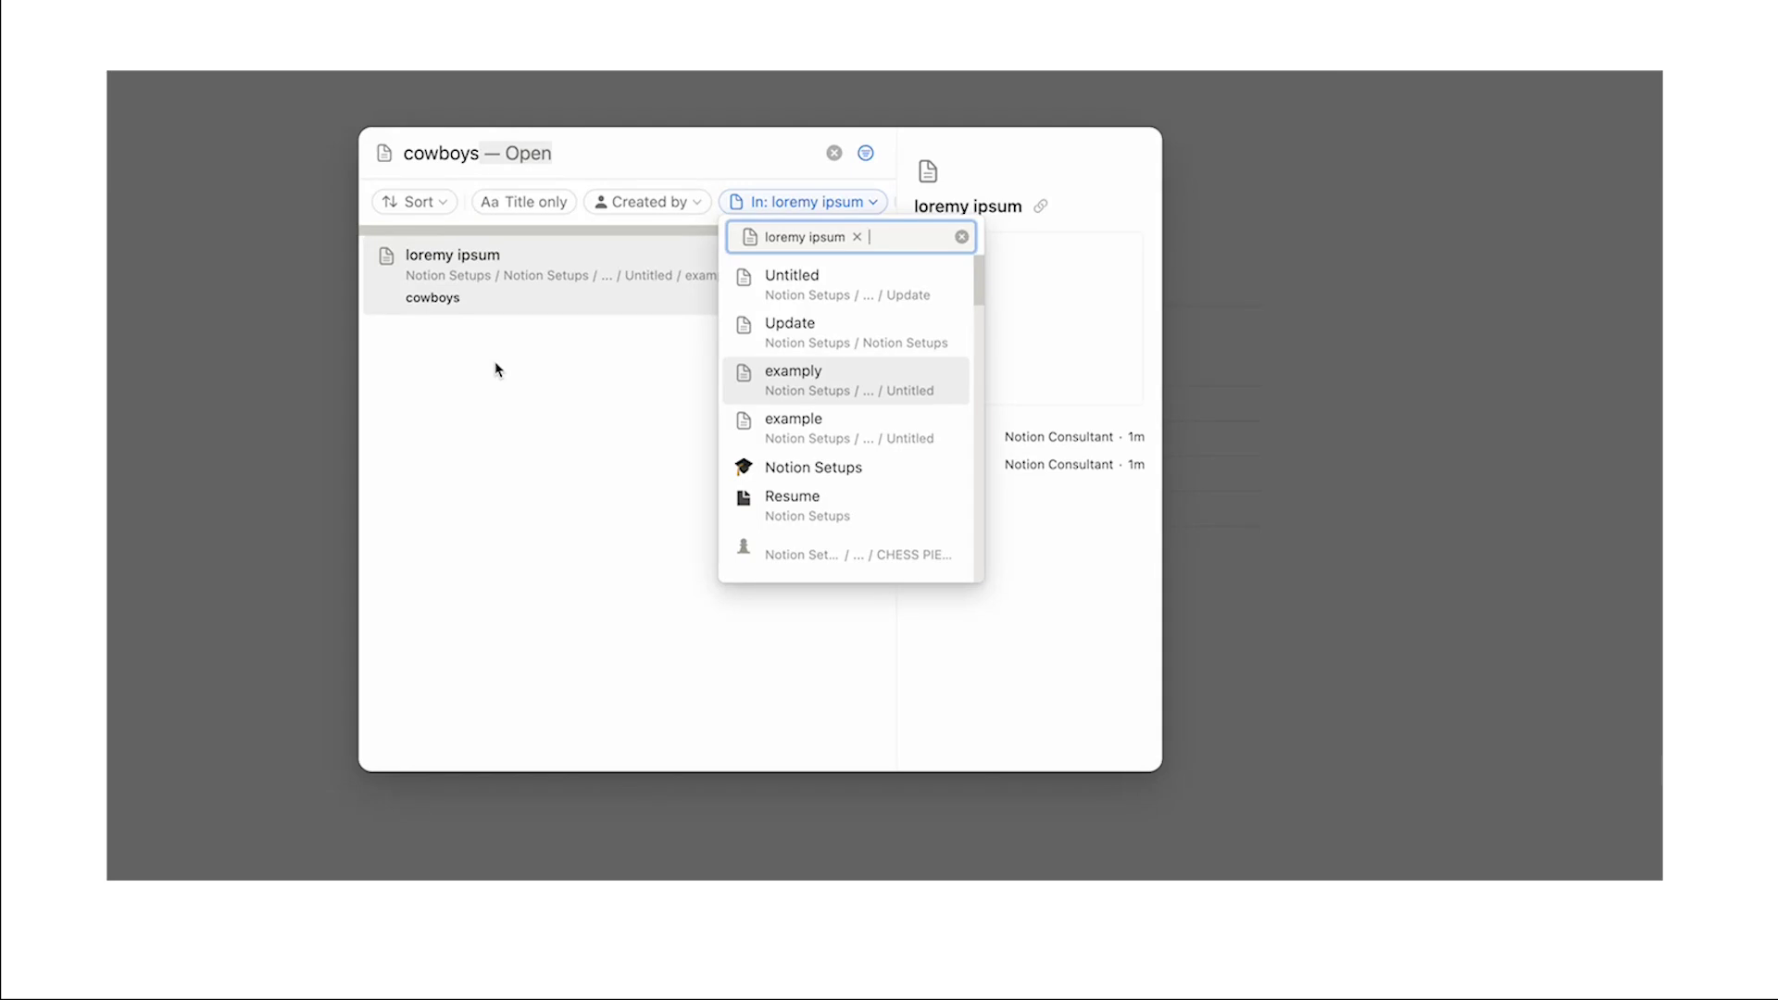
{"action": "left_click", "coordinate": [834, 153]}
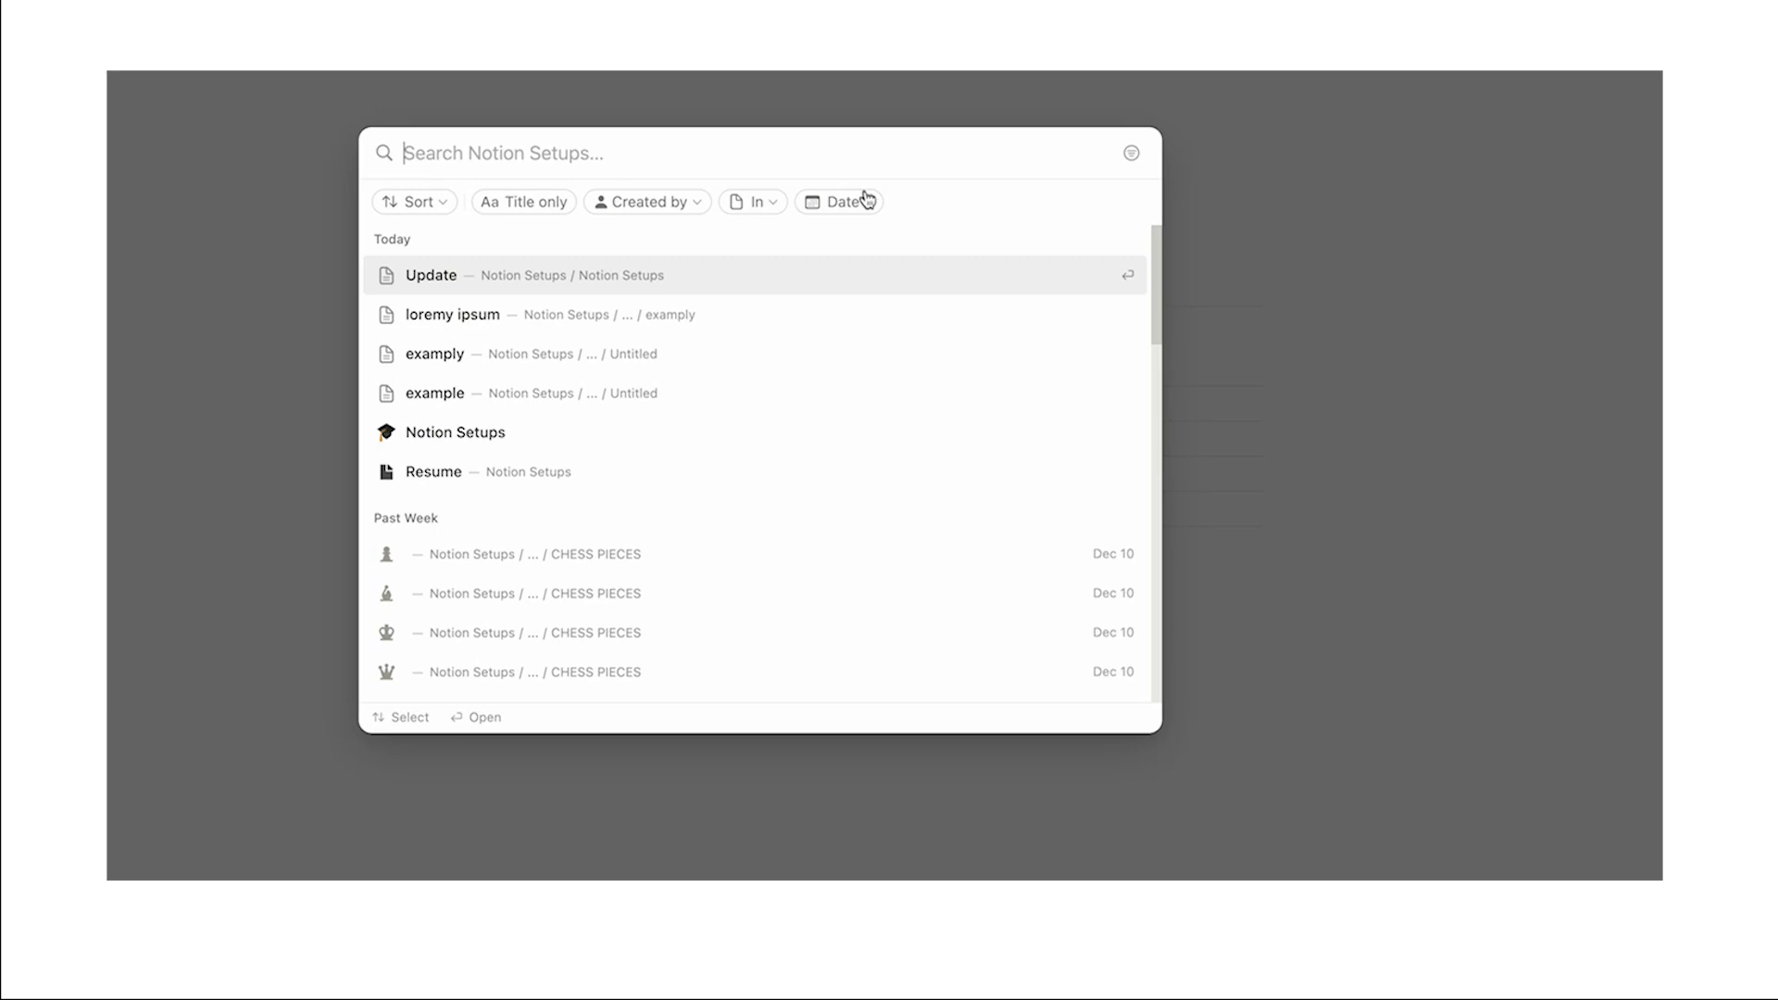
Set the search's last-edited date filter to December 5, 2023.
{"action": "left_click", "coordinate": [866, 198]}
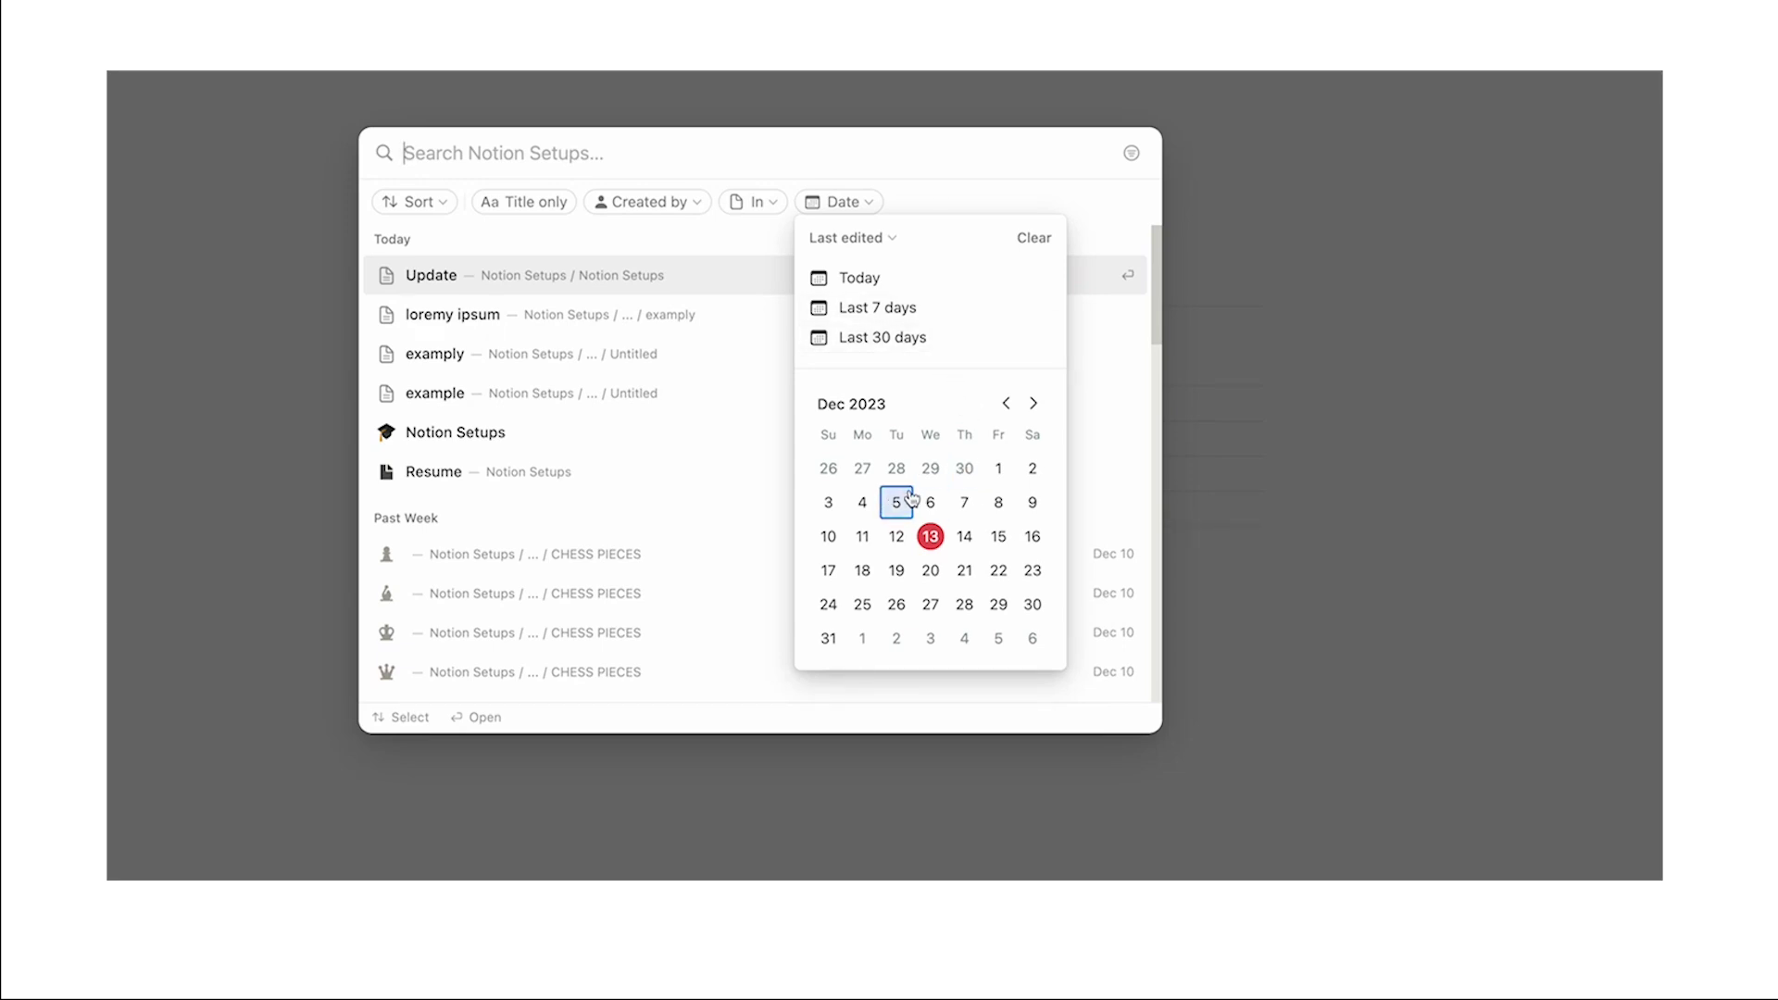
{"action": "left_click", "coordinate": [912, 501]}
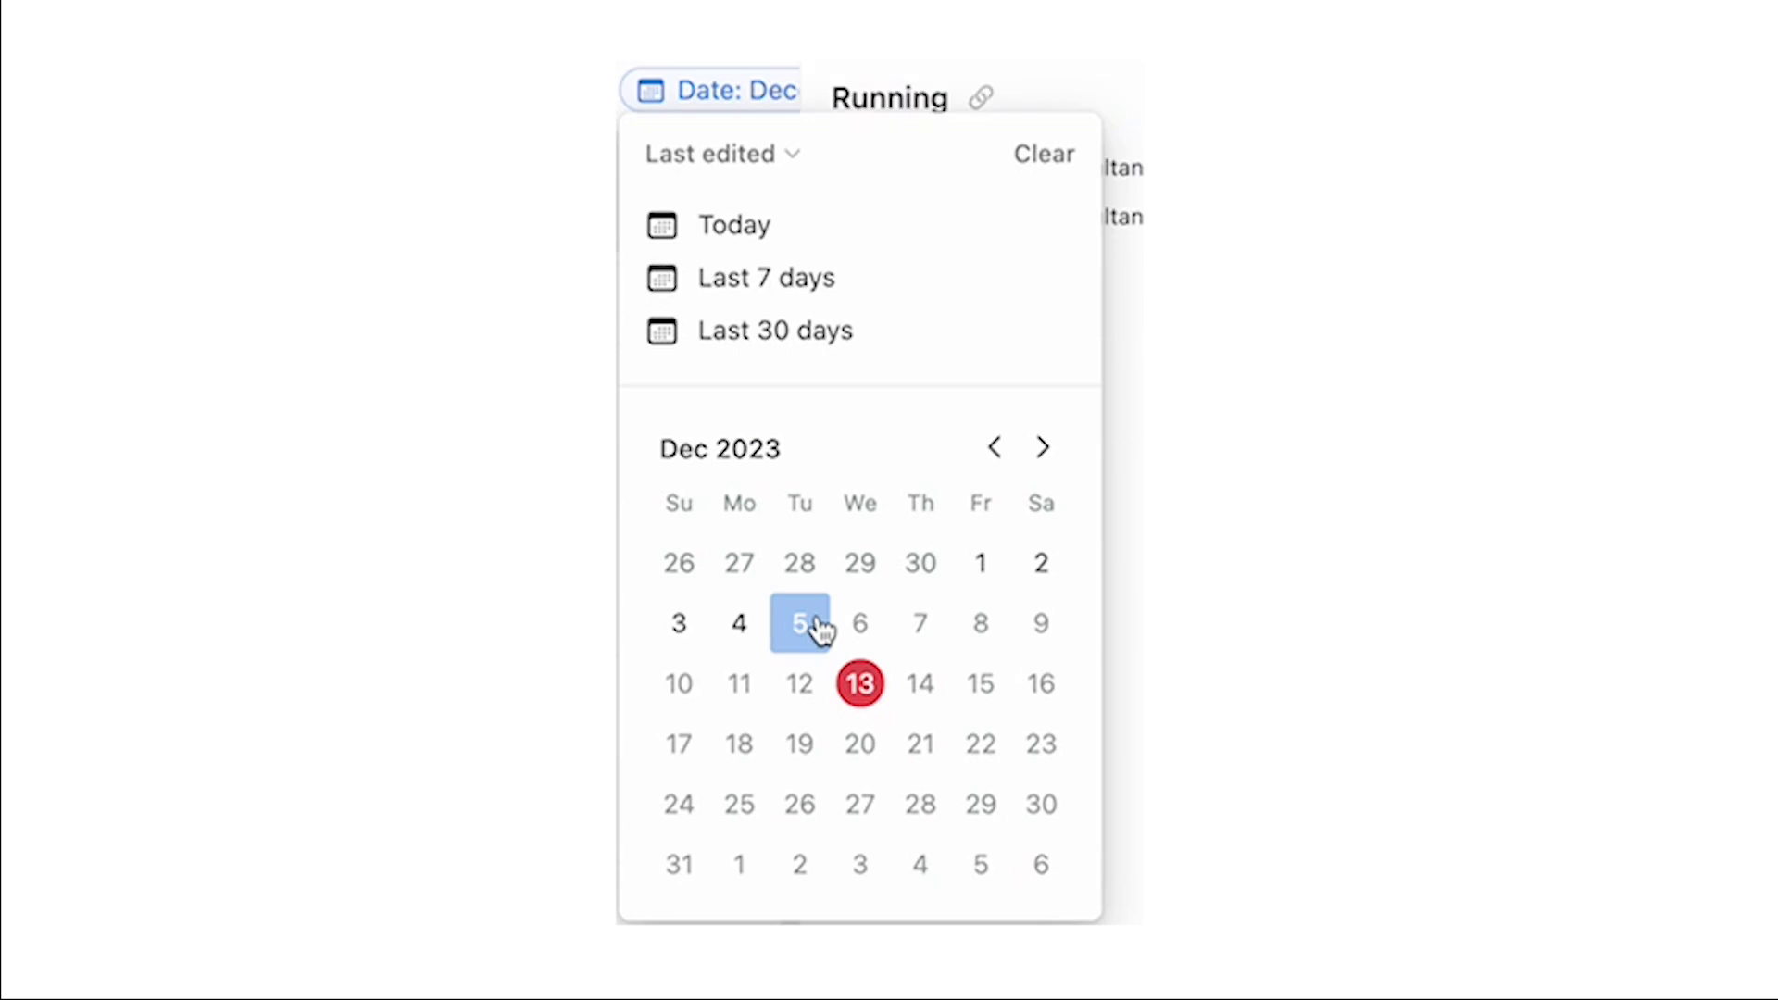